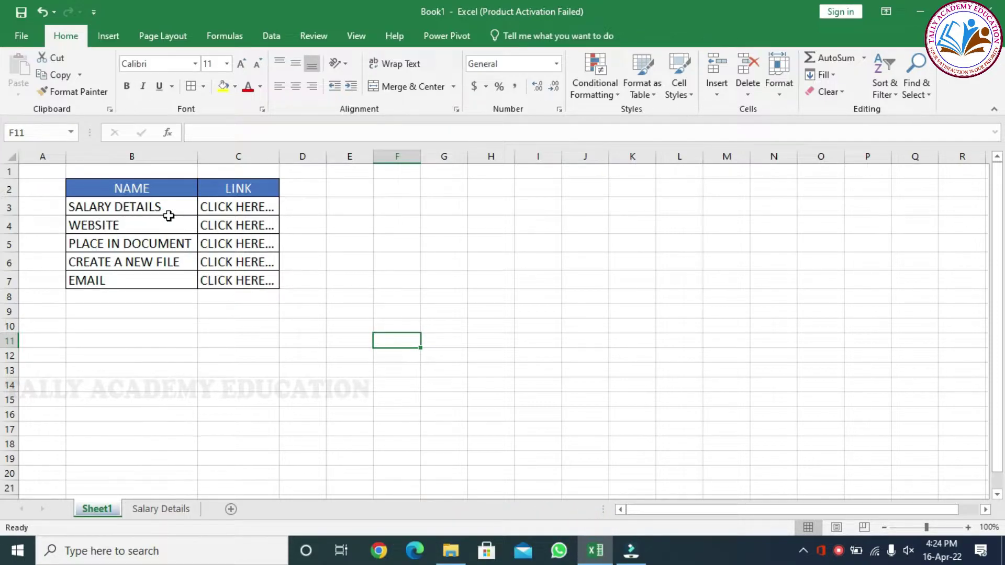
- Select cell C3 beside SALARY DETAILS and bring up the Insert ribbon commands
left_click(249, 210)
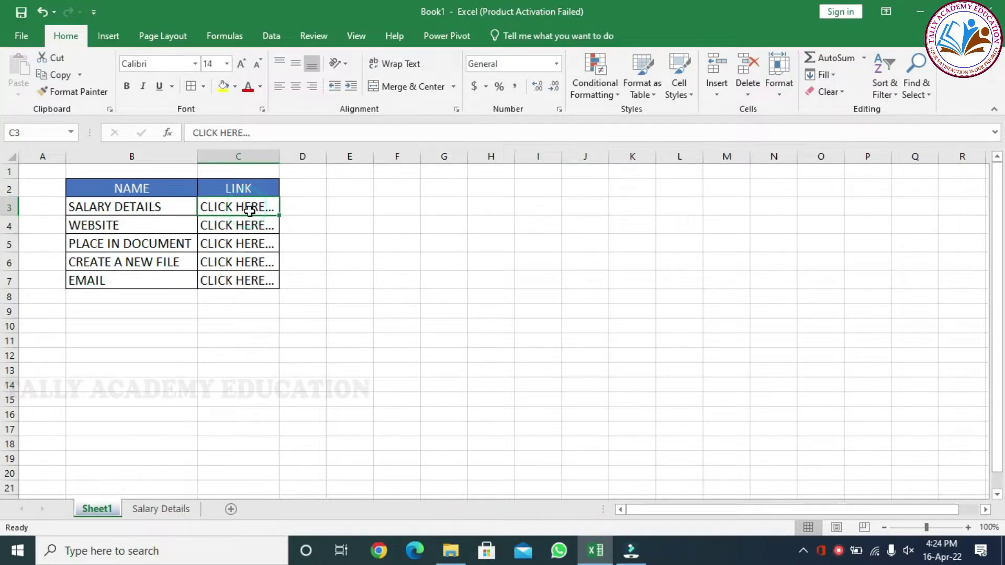
left_click(239, 226)
left_click(243, 245)
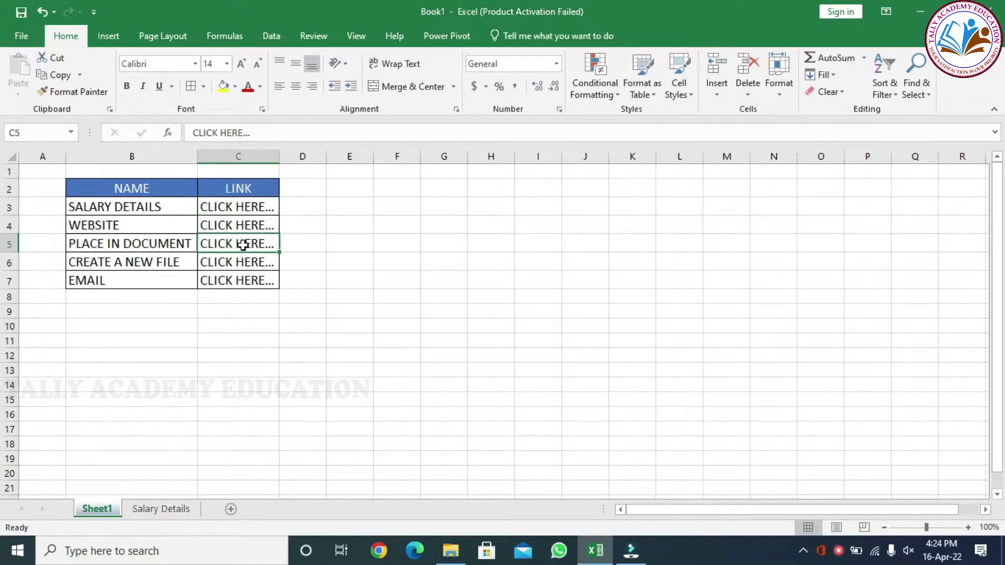
left_click(244, 206)
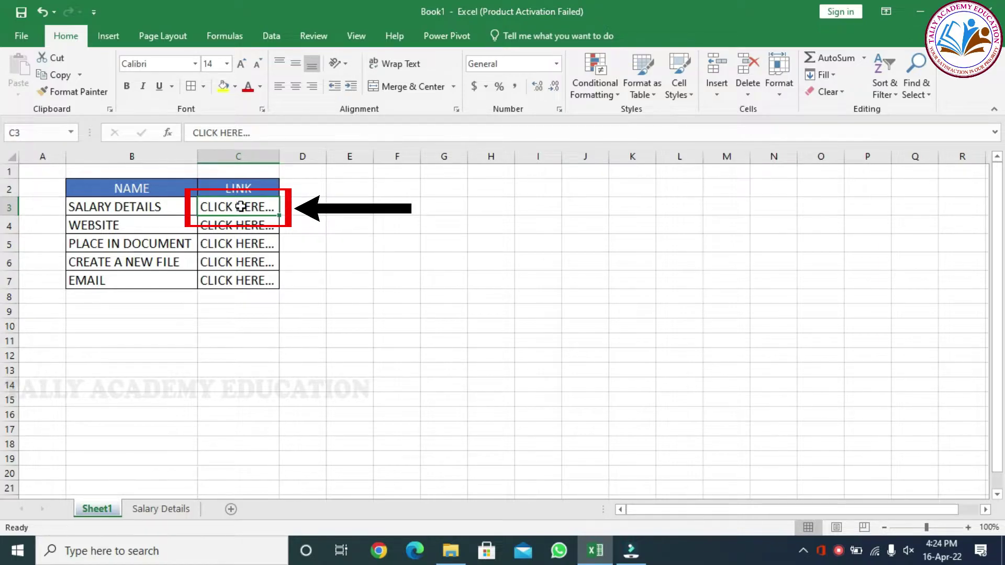
left_click(116, 35)
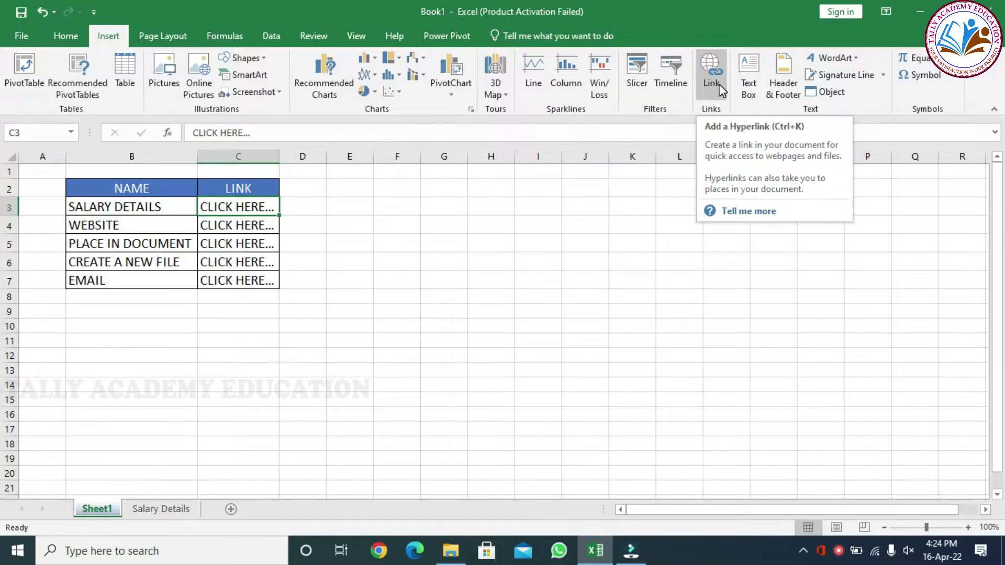
- Open the Insert Hyperlink dialog for C3 and choose Existing File or Web Page
left_click(712, 79)
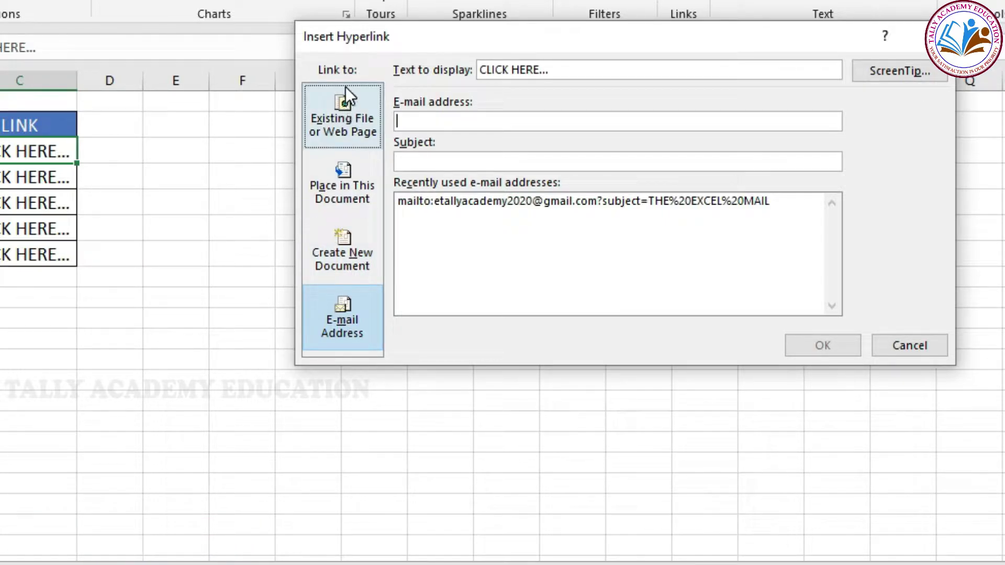
left_click(346, 115)
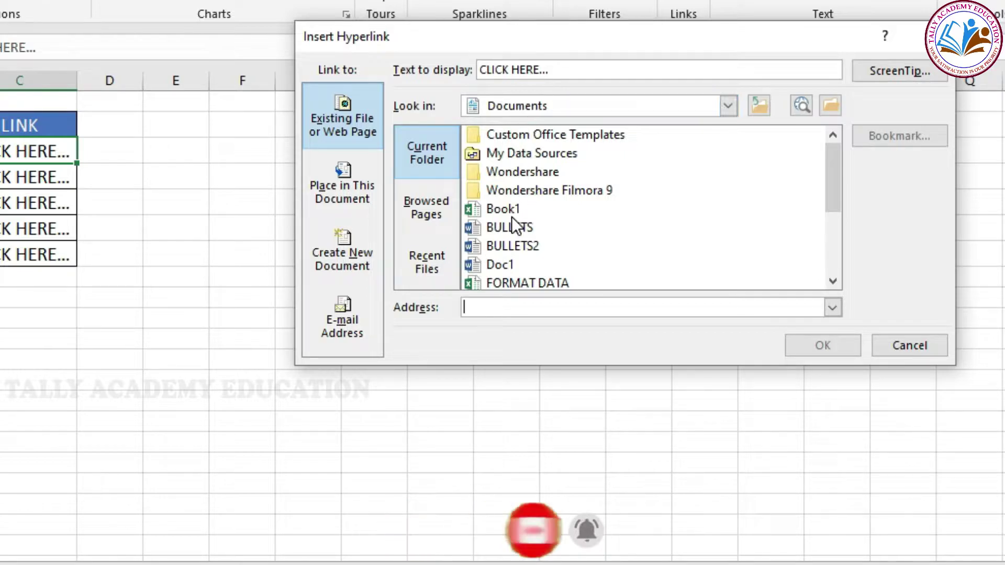
scroll(510, 227, "down", 2)
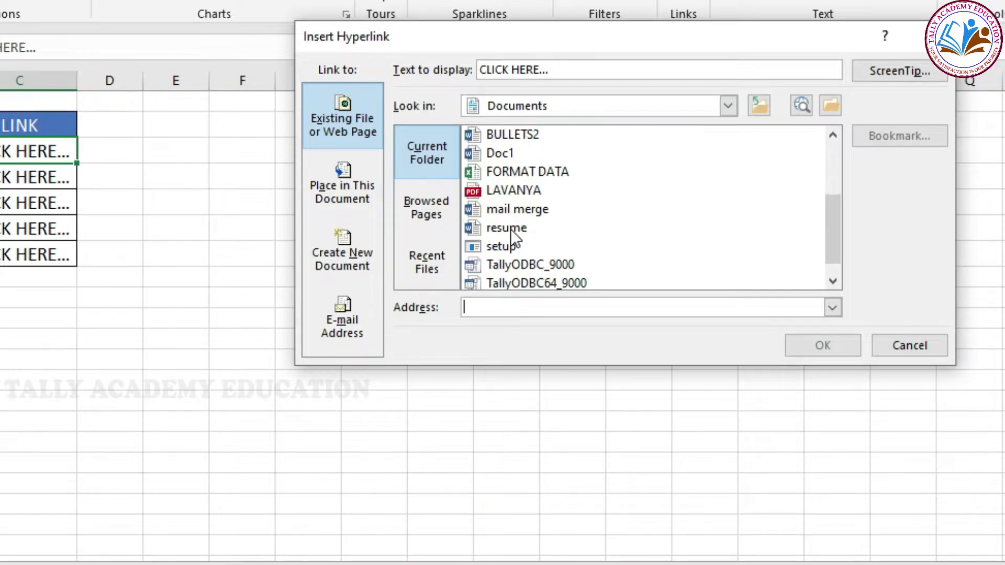
scroll(513, 228, "up", 2)
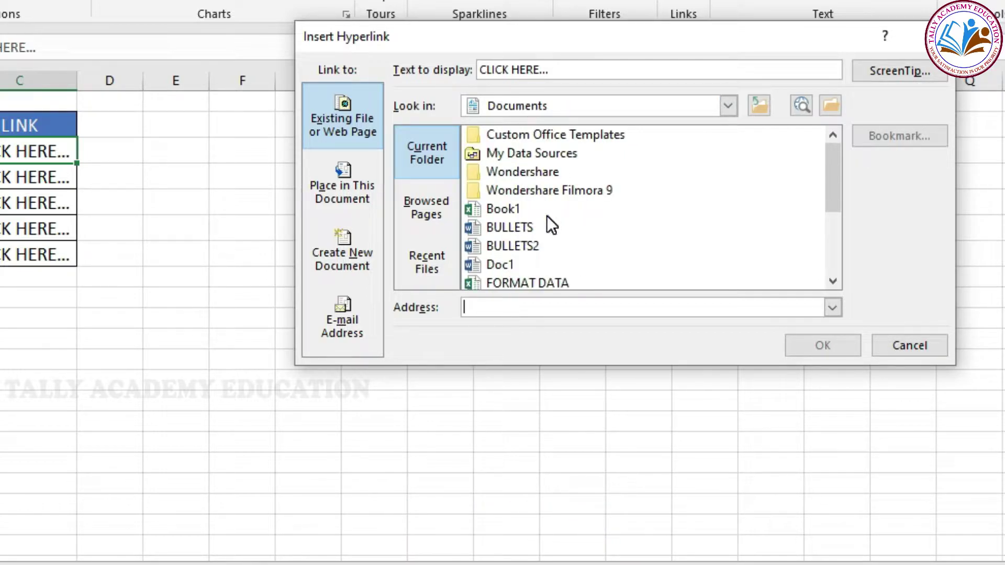
- Browse to the Desktop and pick SALARY DETAILS.xlsx as the link address
left_click(831, 106)
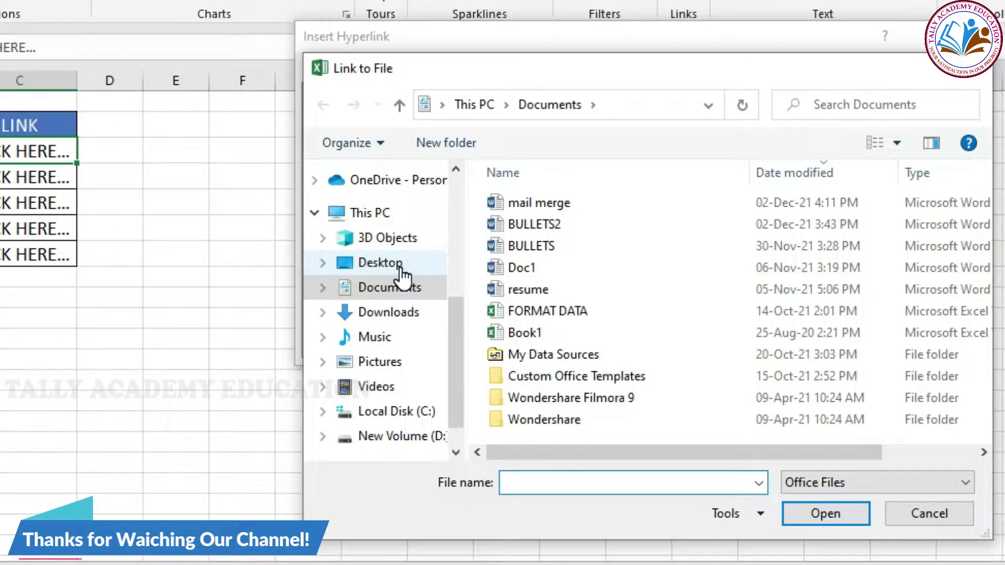
left_click(377, 262)
scroll(690, 272, "down", 3)
scroll(691, 267, "down", 3)
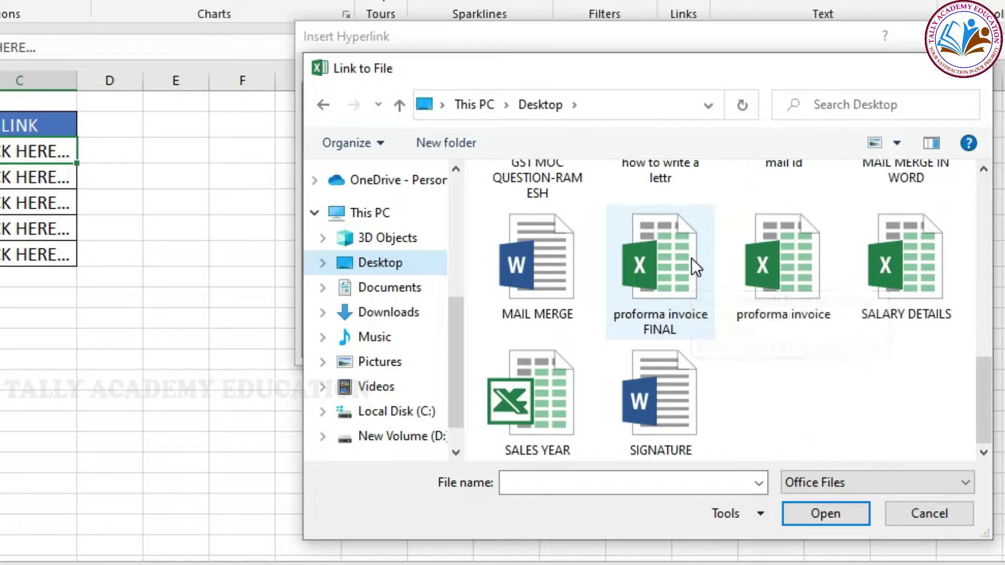
left_click(925, 277)
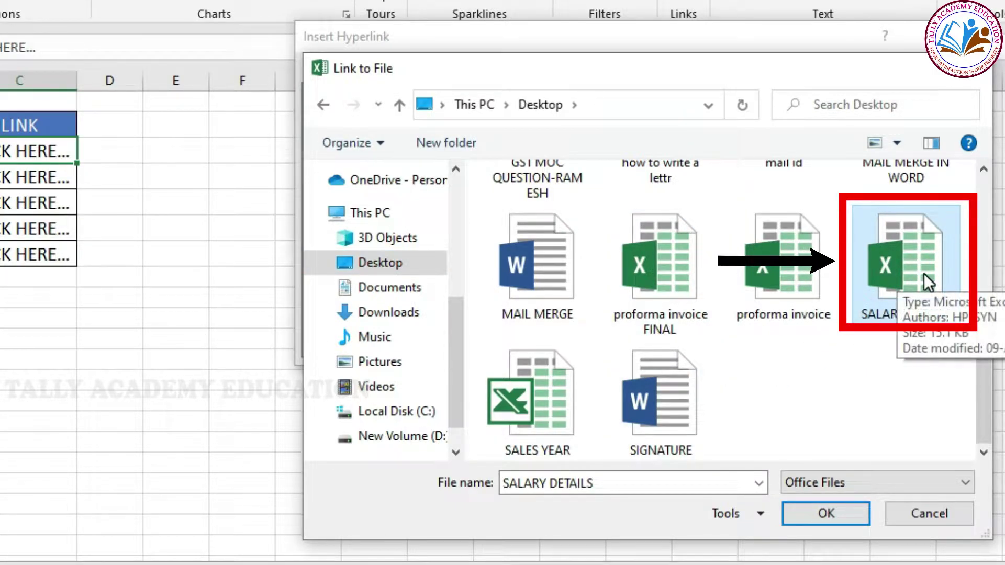
left_click(825, 514)
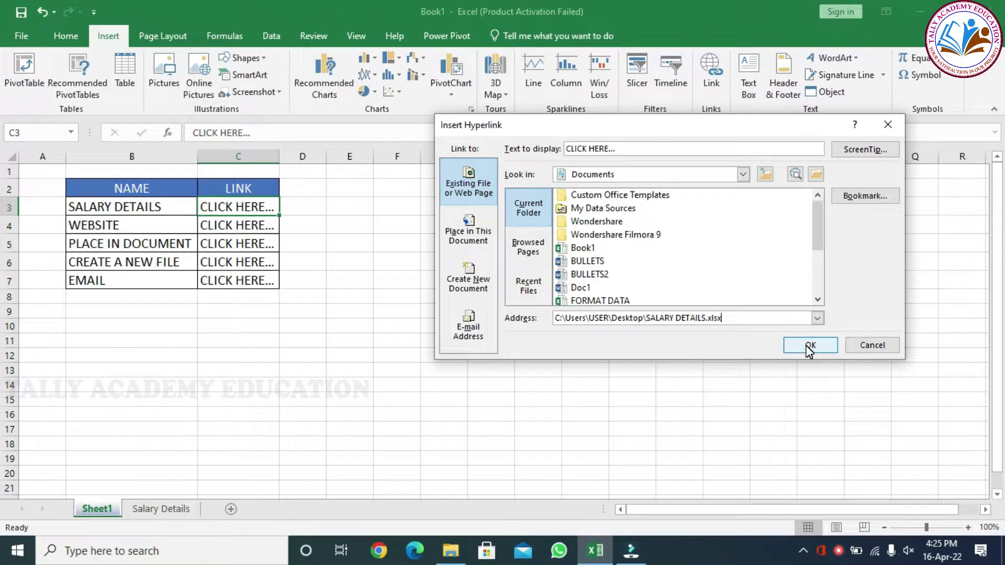
- Confirm the C3 hyperlink and test it, allowing SALARY DETAILS.xlsx to open past the security notice
left_click(810, 346)
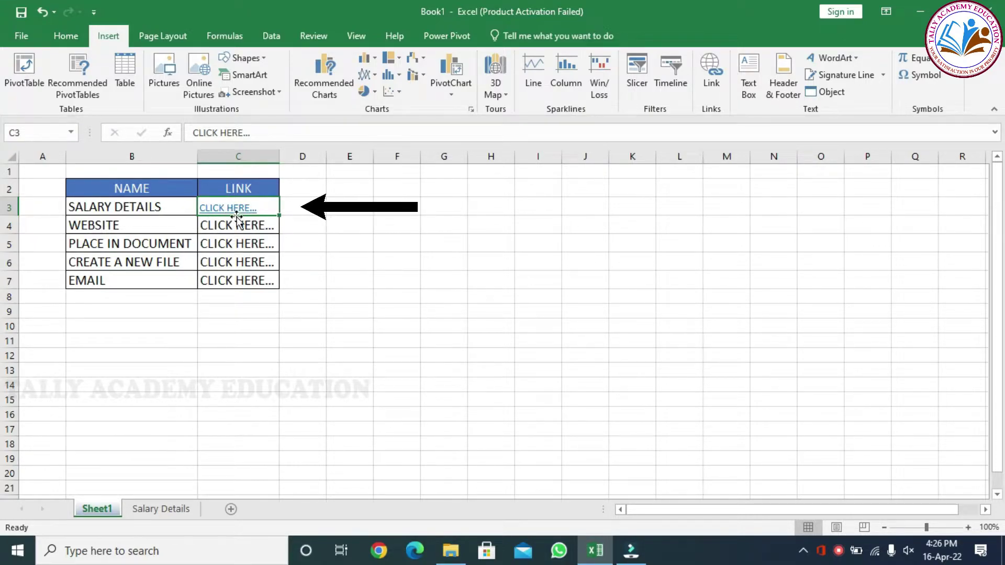
mouse_move(230, 208)
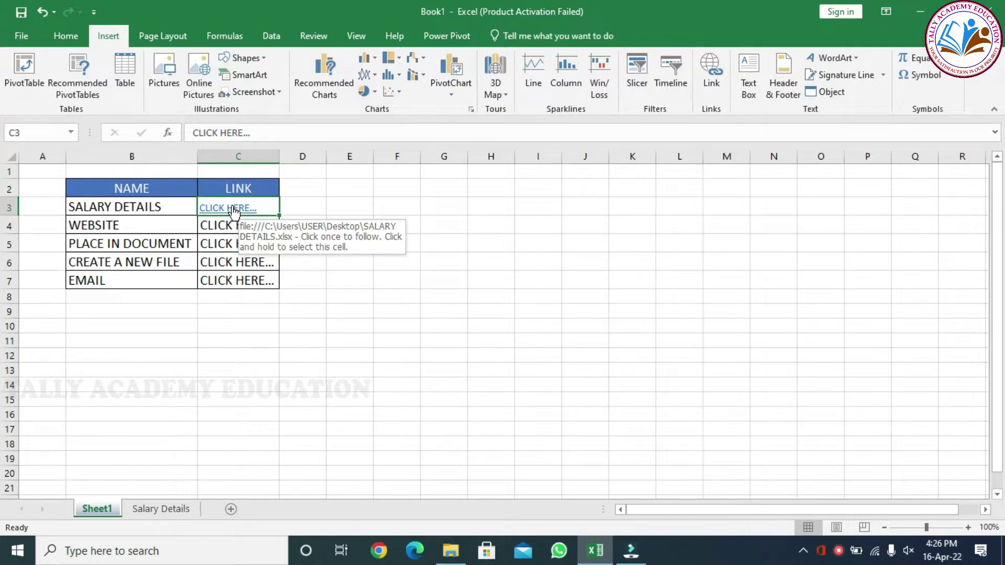
left_click(233, 209)
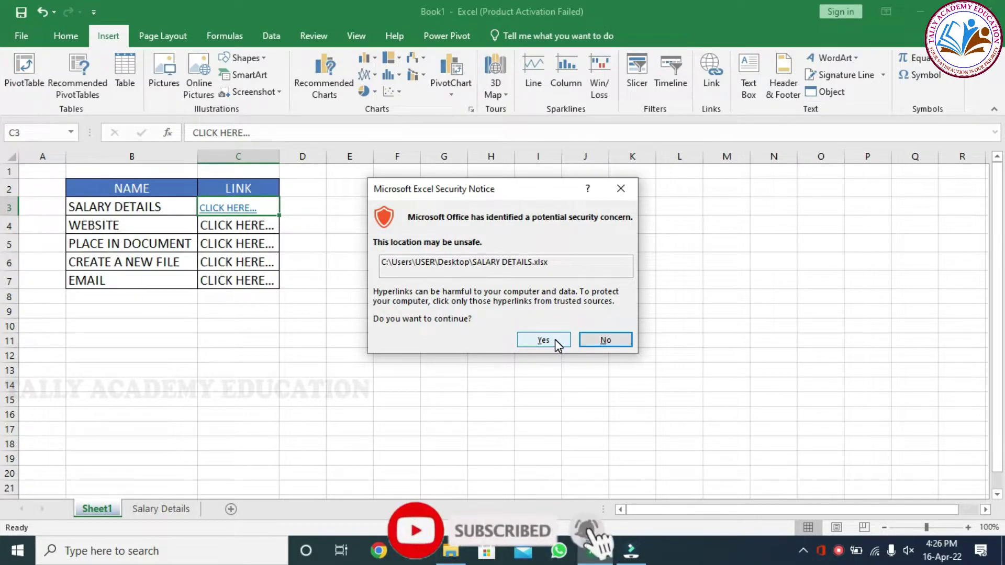
left_click(554, 340)
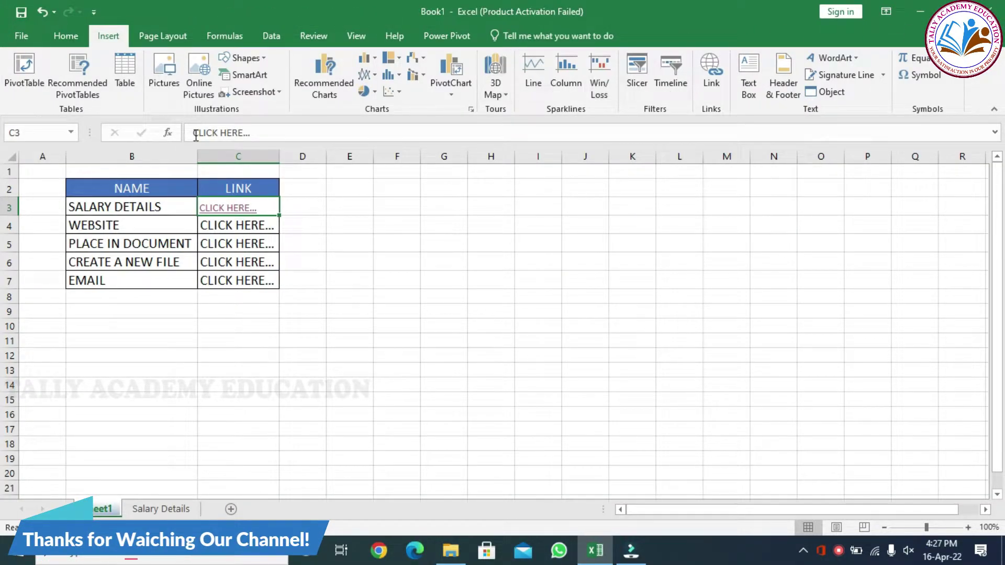
left_click(226, 227)
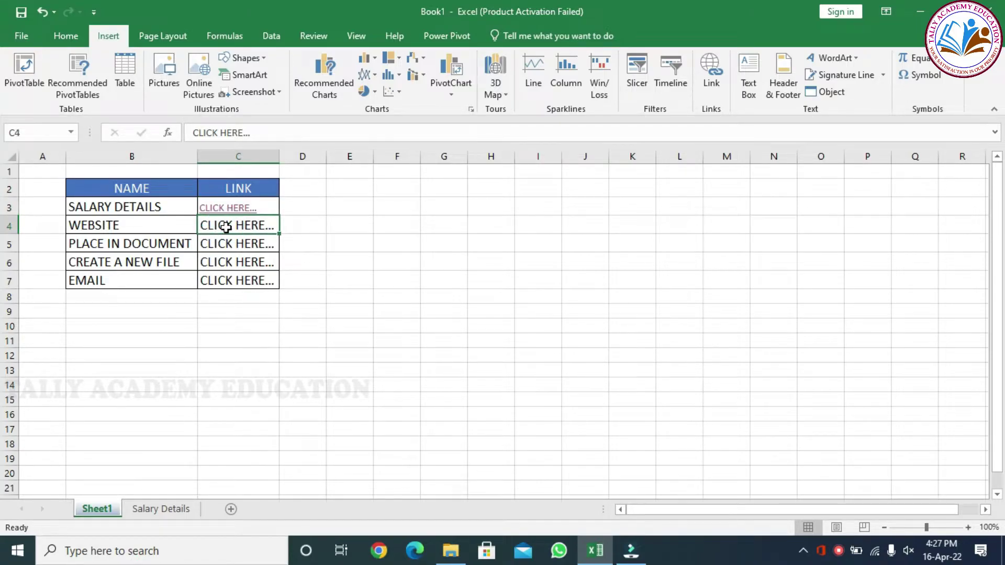
key("ctrl+k")
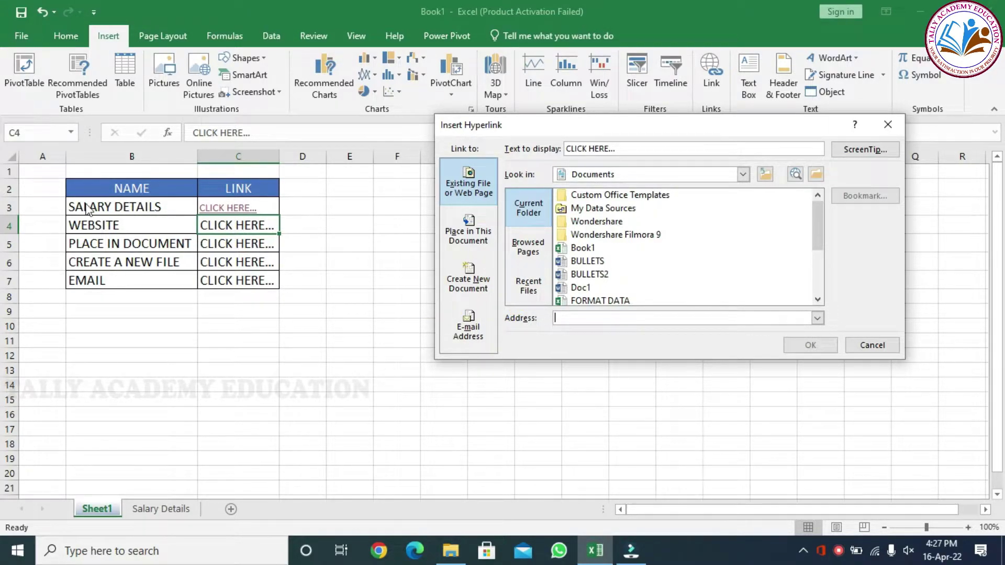
left_click(492, 186)
type("https:")
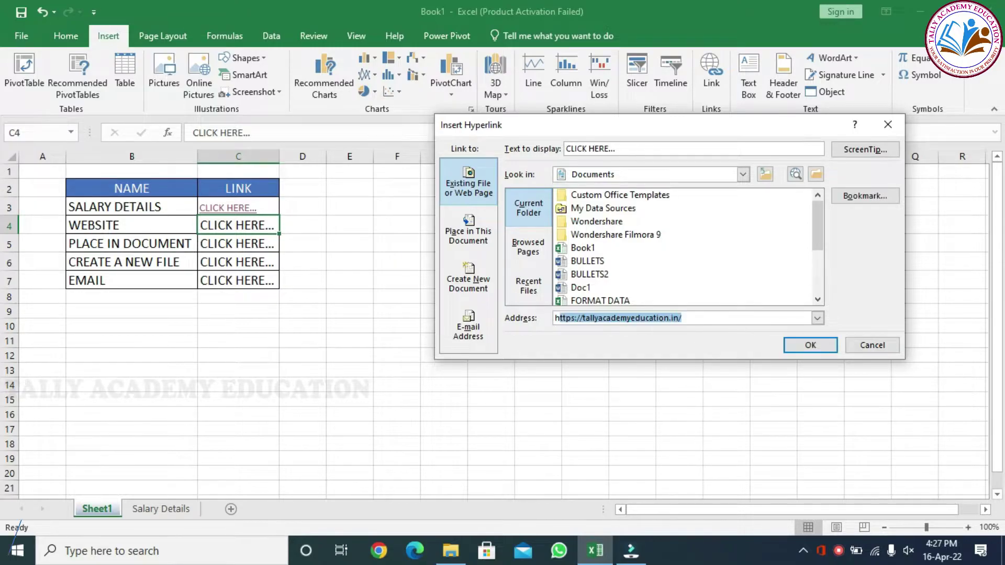
type("//")
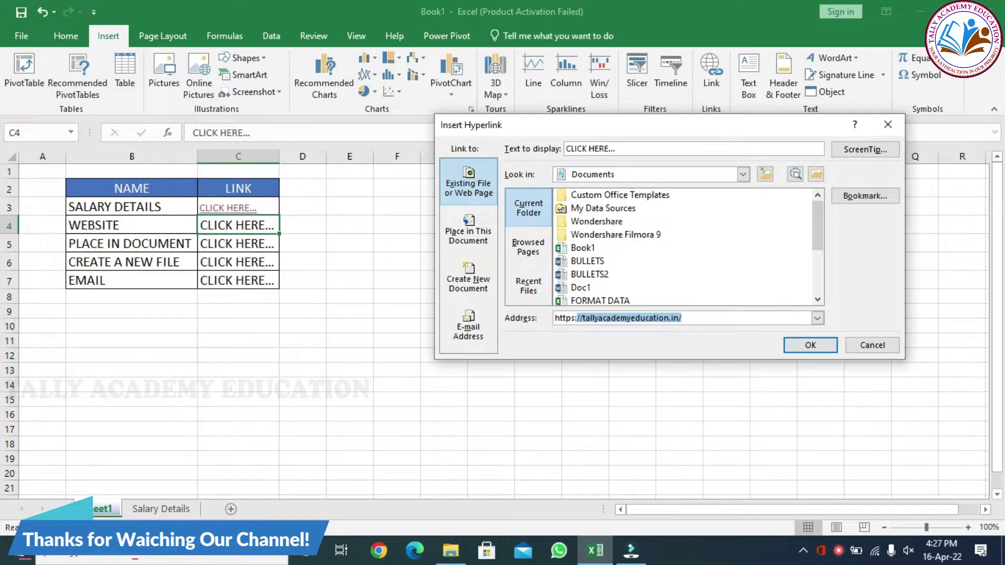
type("w")
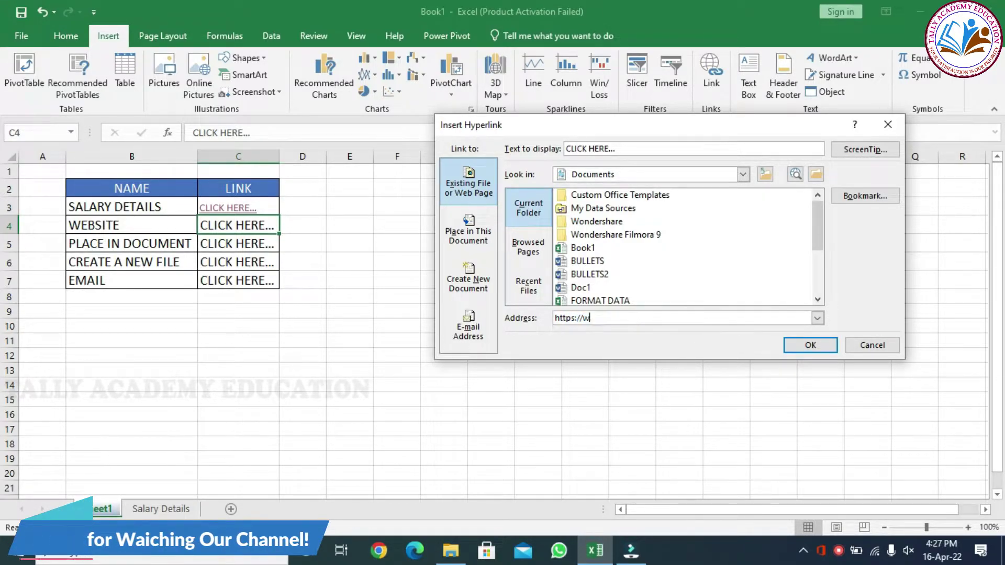
type("ww")
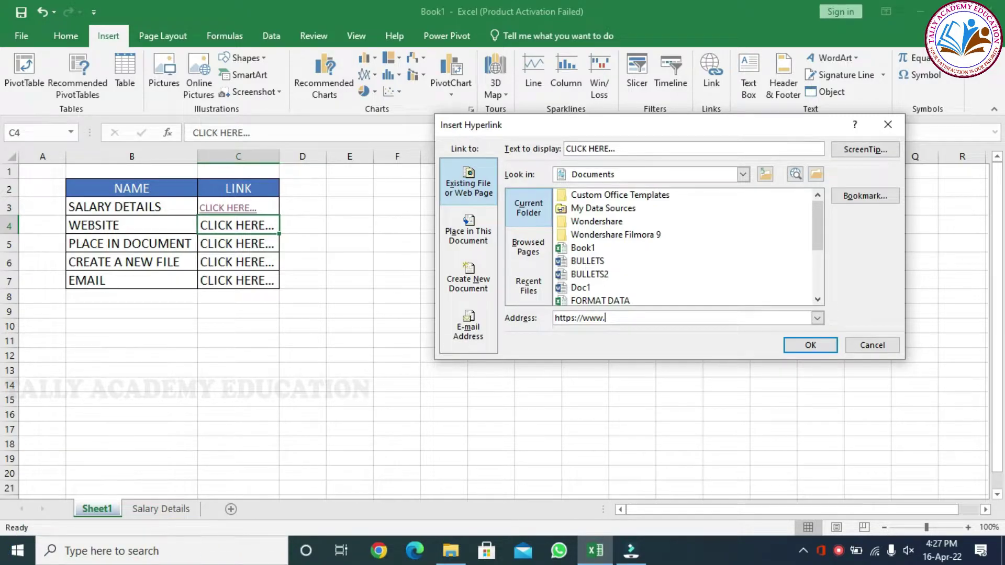
type(".ta")
type("lly")
type("academy")
type("educ")
type("atio")
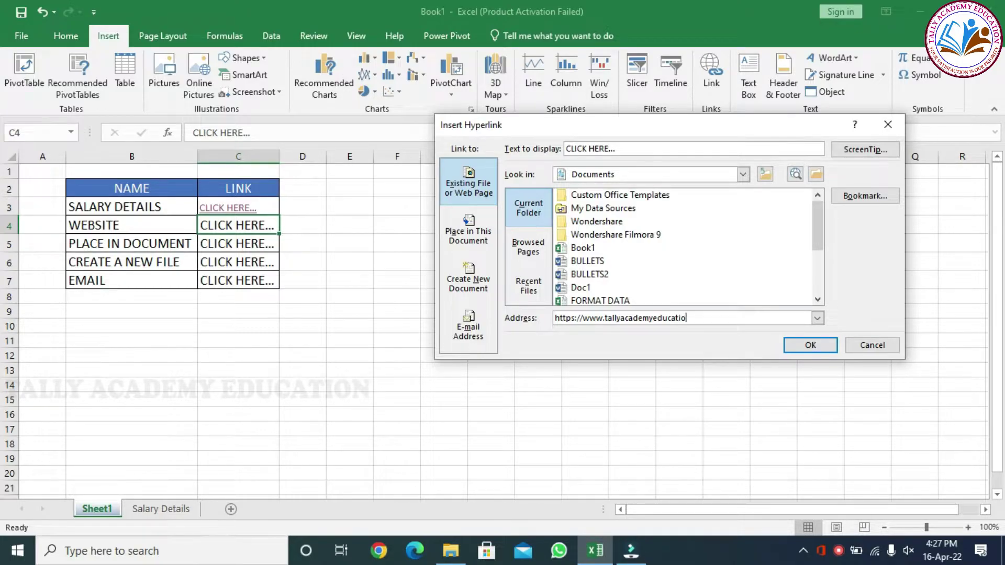
type("n.in")
type("/")
left_click(814, 344)
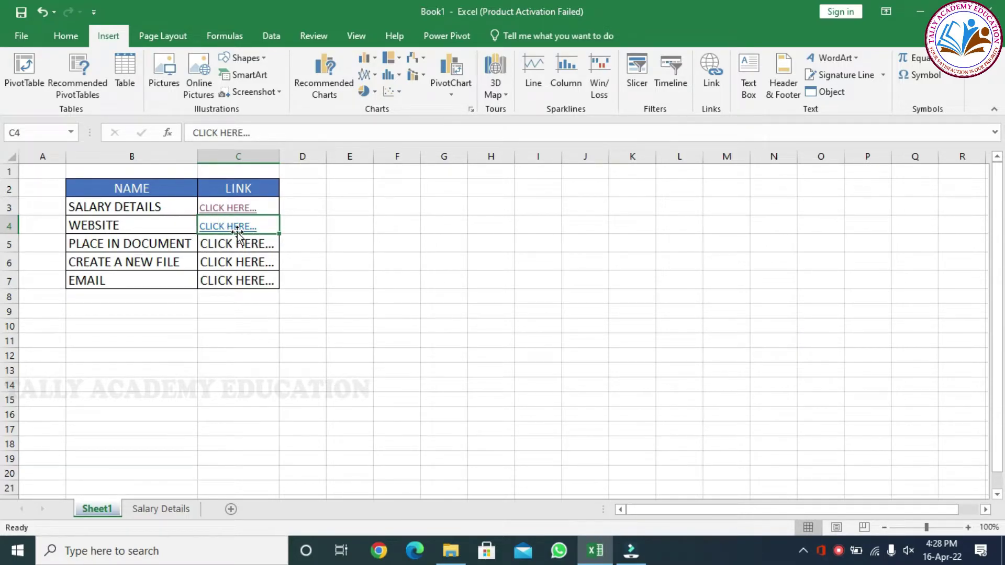
mouse_move(227, 226)
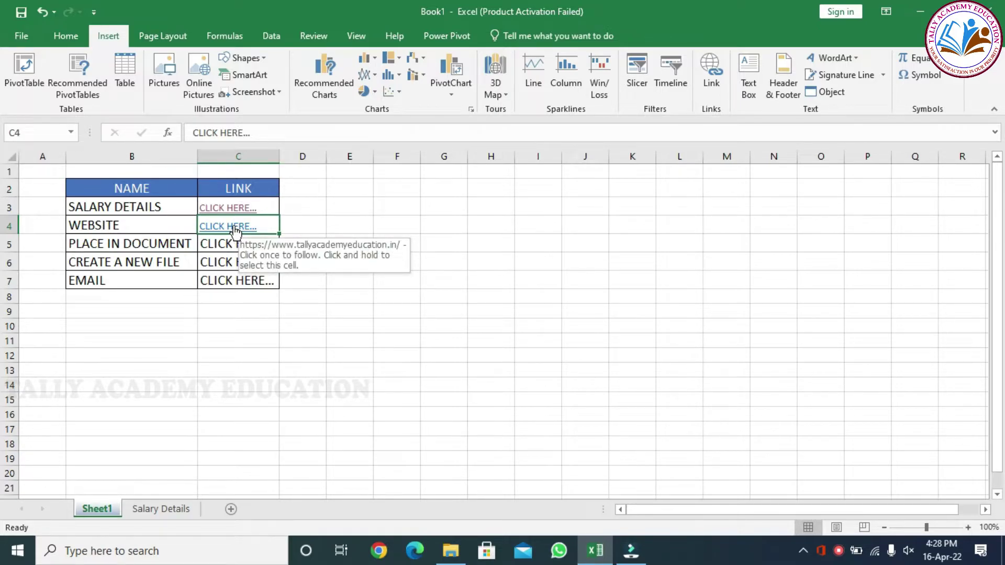
left_click(234, 227)
- Open the Tally Academy site from the C4 link, then close Chrome
left_click(234, 226)
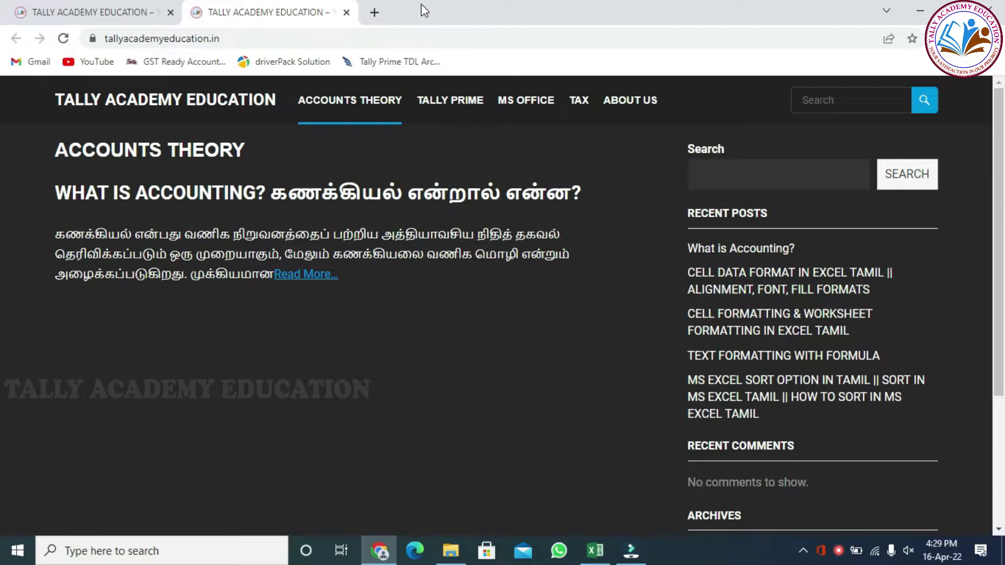
left_click(989, 6)
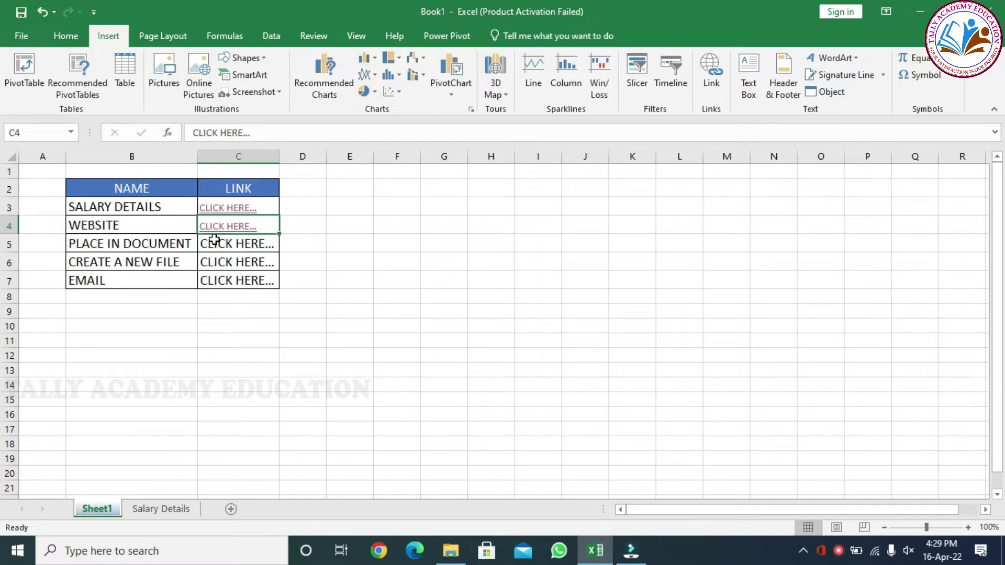
- Link cell C5 to cell A1 on the Salary Details sheet via Place in This Document
left_click(249, 246)
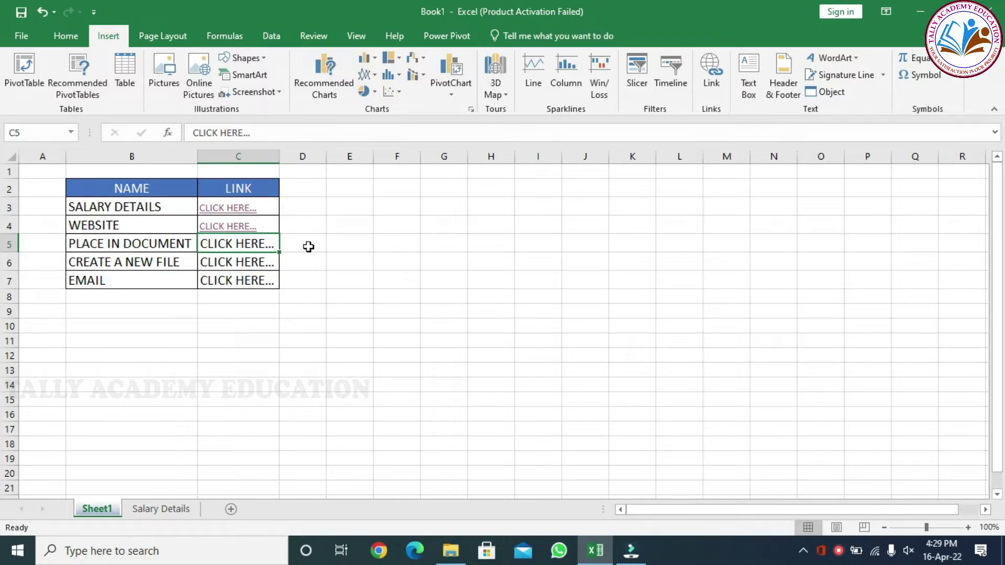
key("ctrl+k")
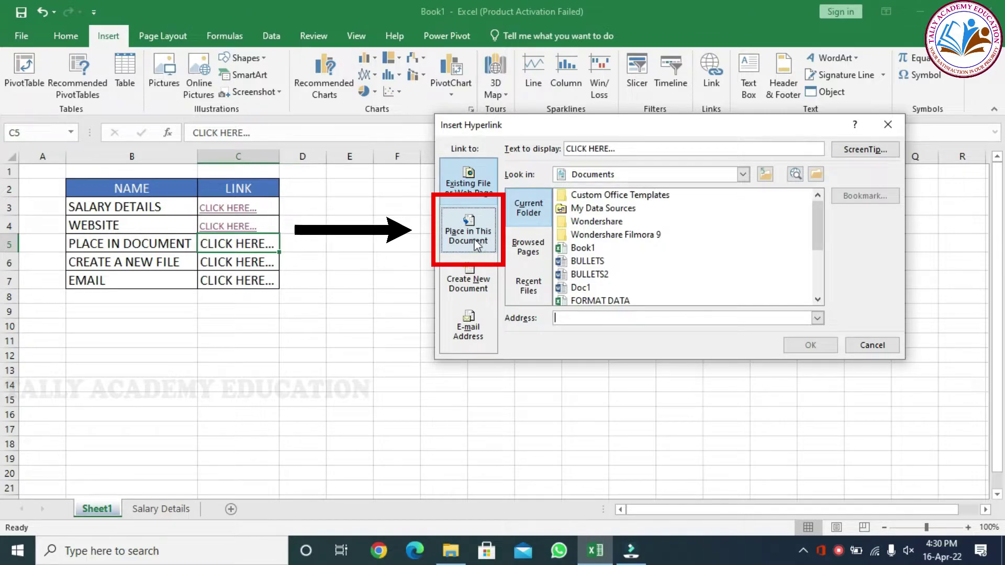
left_click(472, 233)
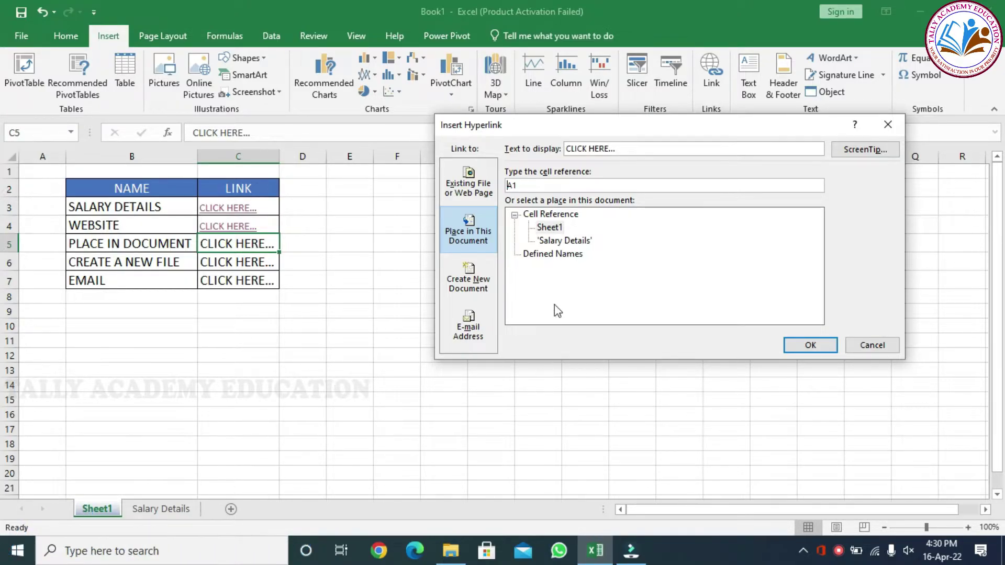
left_click(563, 241)
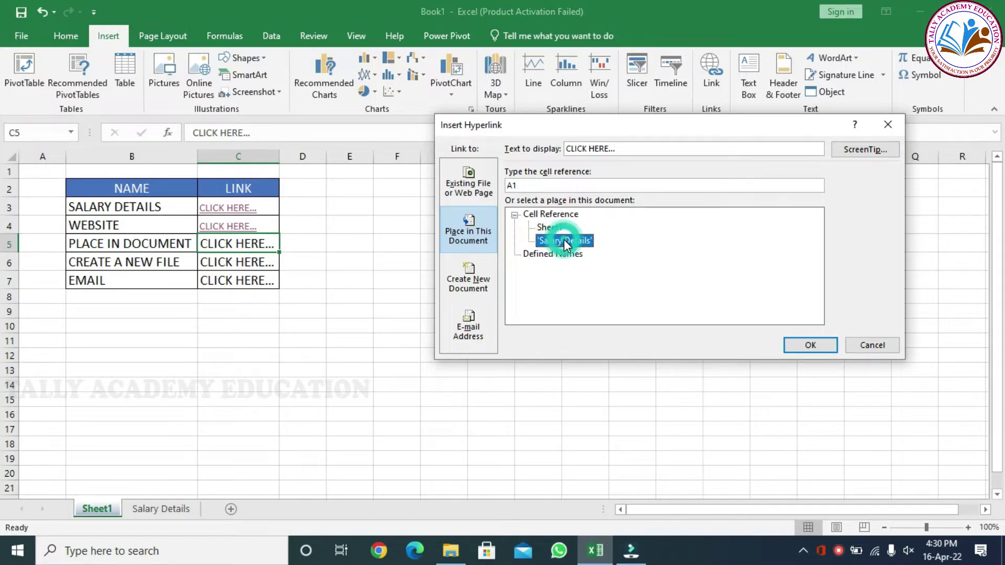
left_click(810, 347)
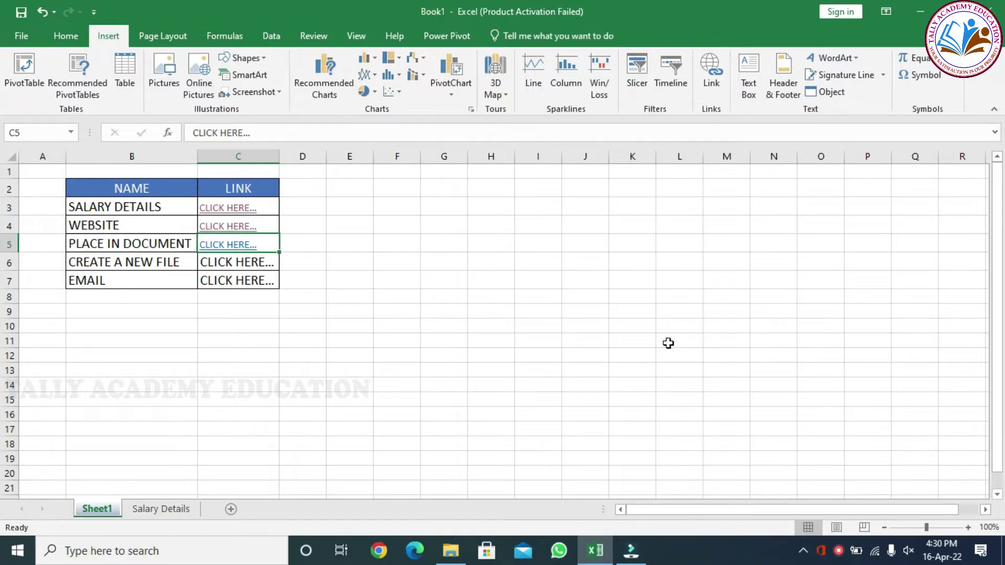
left_click(229, 245)
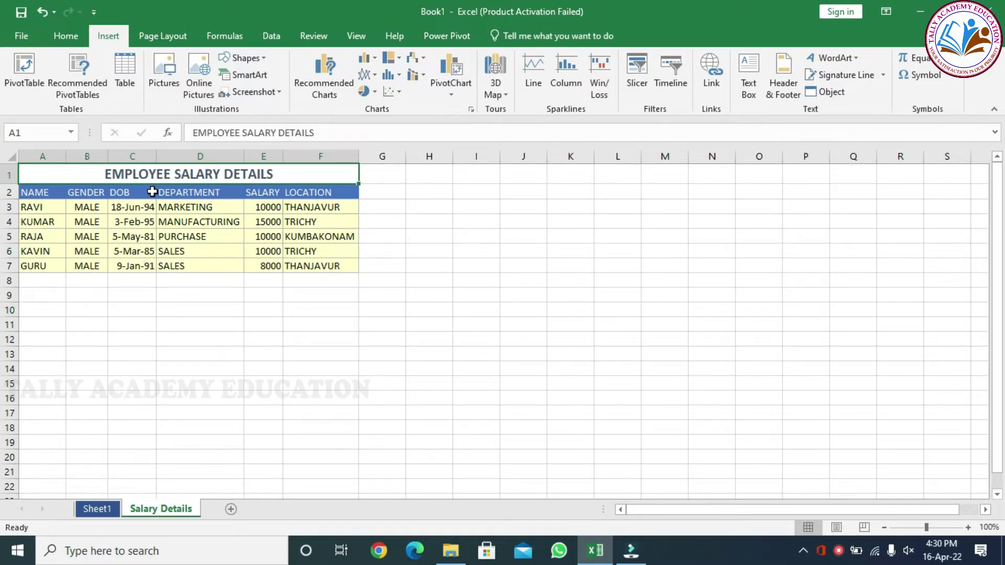
left_click(97, 511)
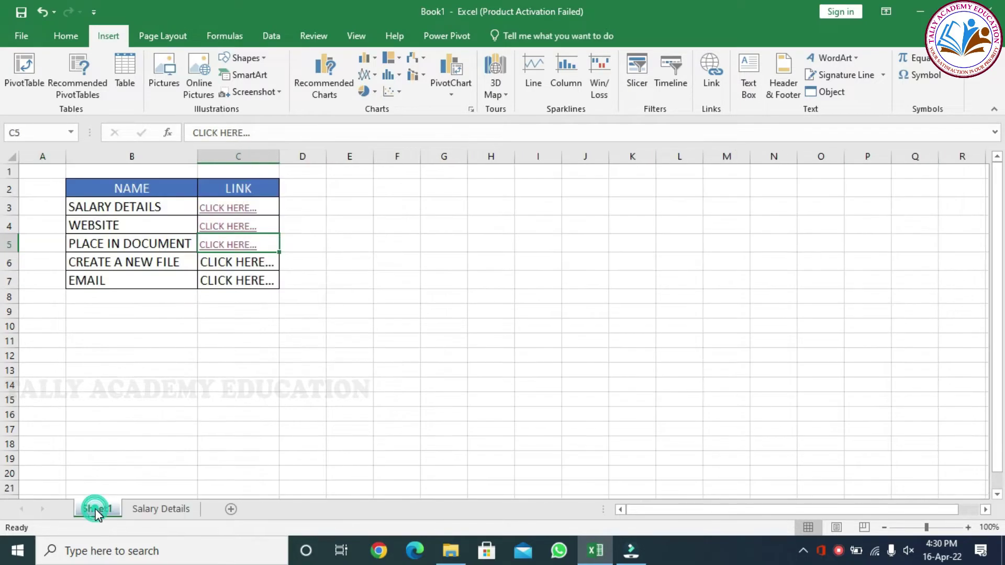
left_click(230, 252)
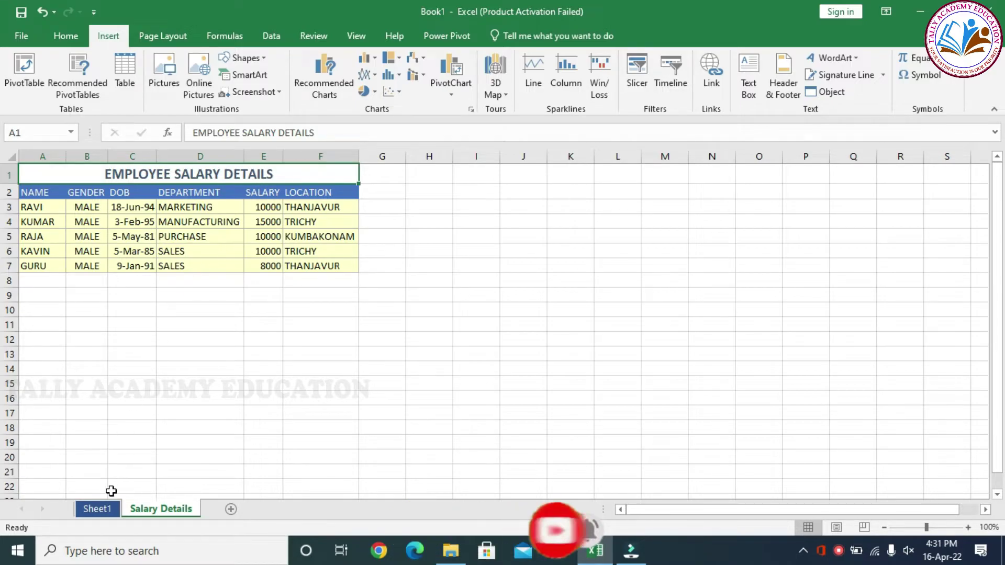
left_click(98, 515)
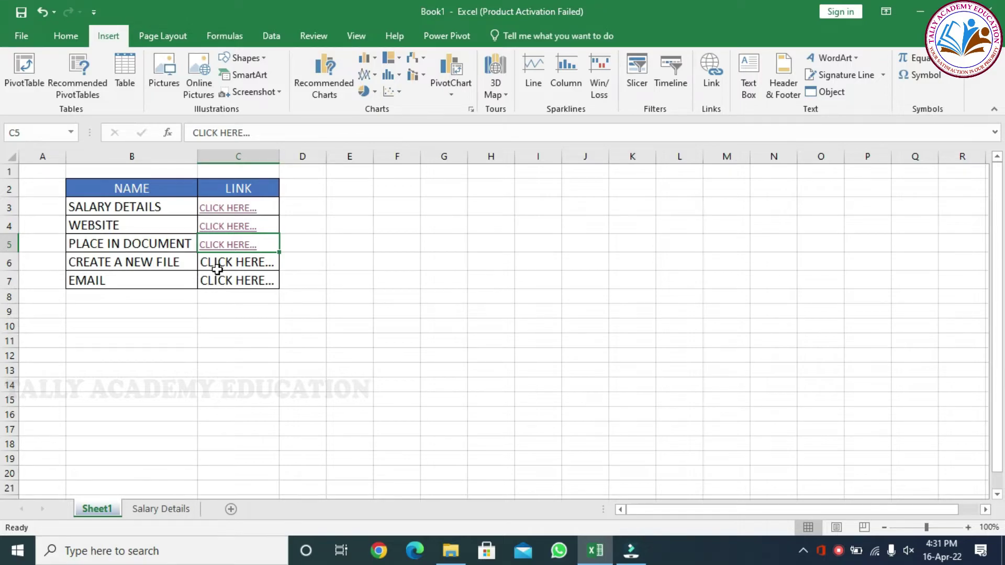
- Select cell C6 beside CREATE A NEW FILE and open Insert Hyperlink with Ctrl+K
left_click(233, 262)
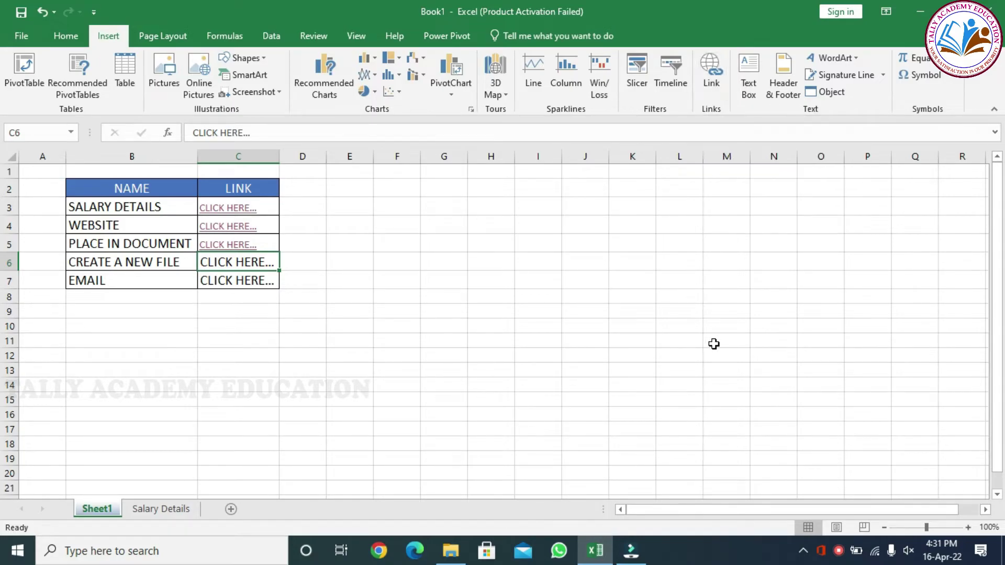
key("ctrl+k")
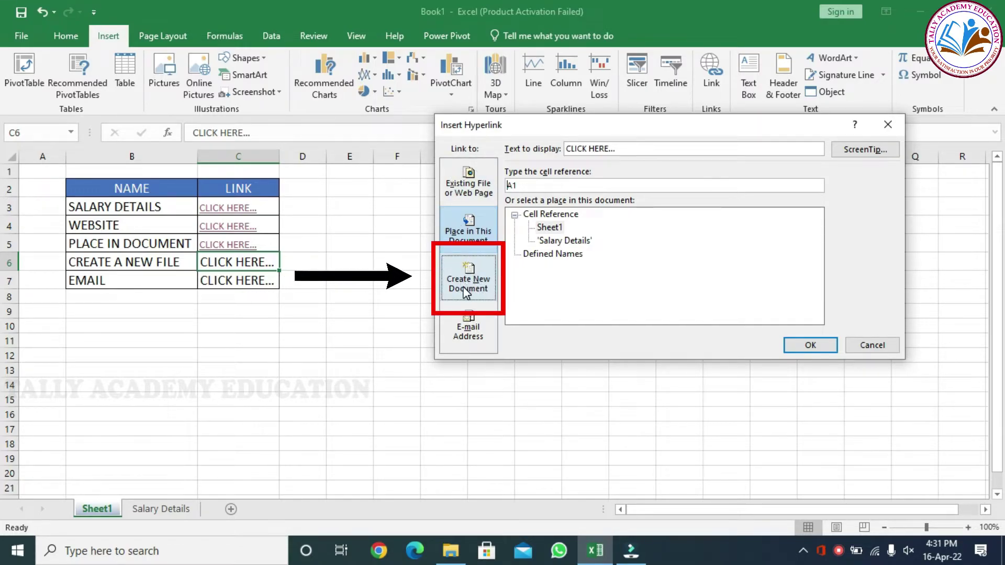
- Choose Create New Document, keep the Documents location, and name it NEW DOCUMENT
left_click(470, 285)
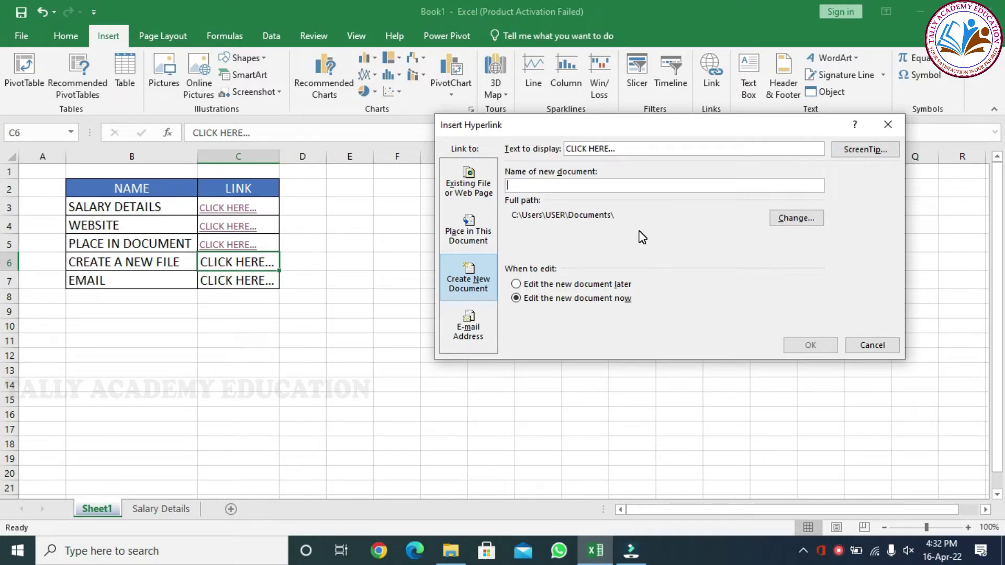
left_click(798, 219)
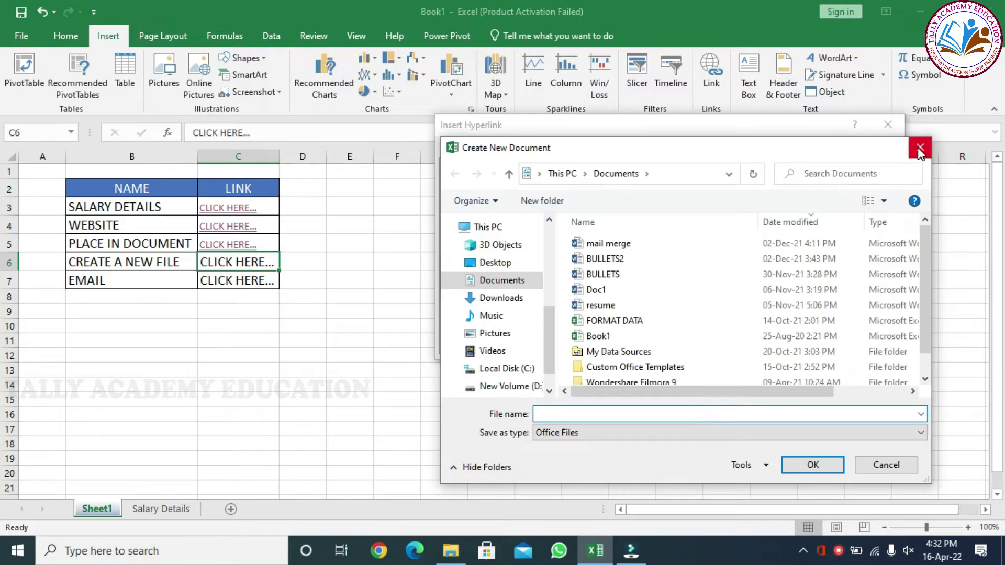
left_click(920, 147)
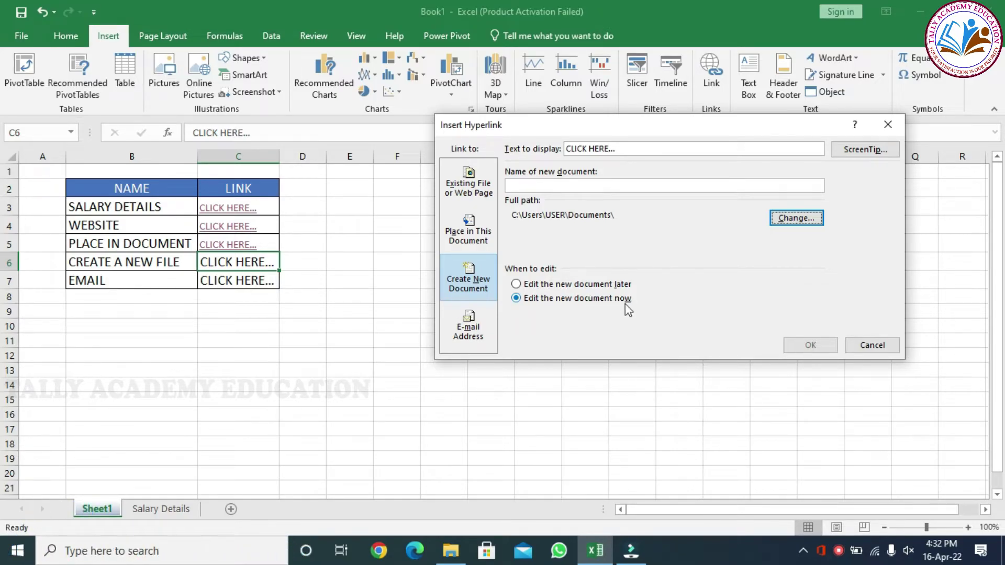
left_click(532, 184)
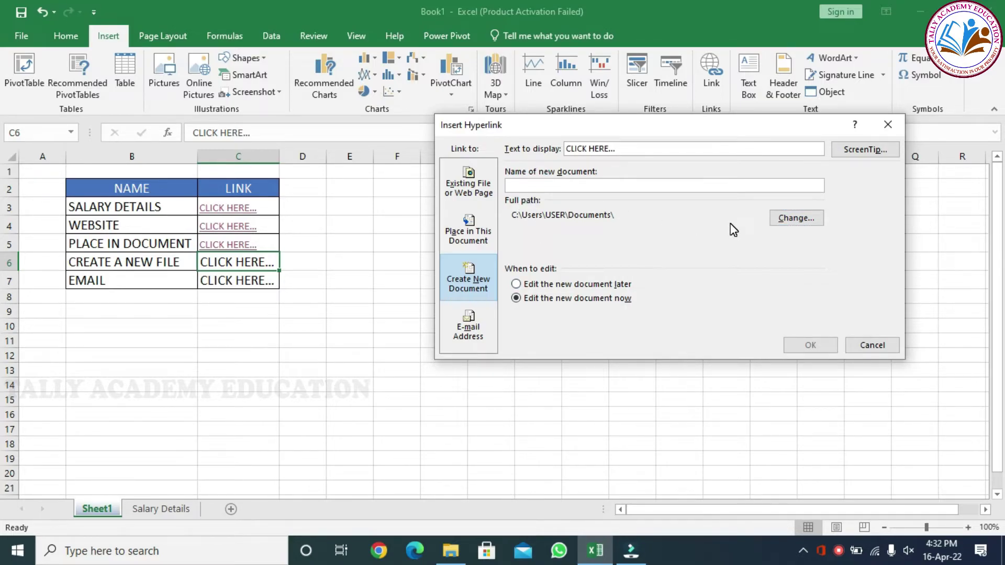
type("new")
key("BackSpace")
key("BackSpace")
key("BackSpace")
type("NEW ")
type("DOC")
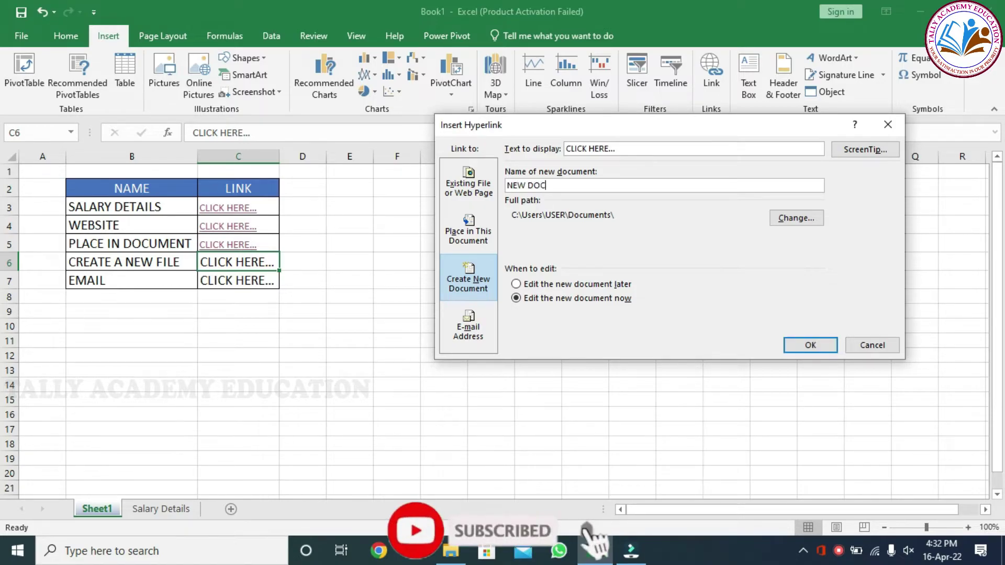
type("UMENT")
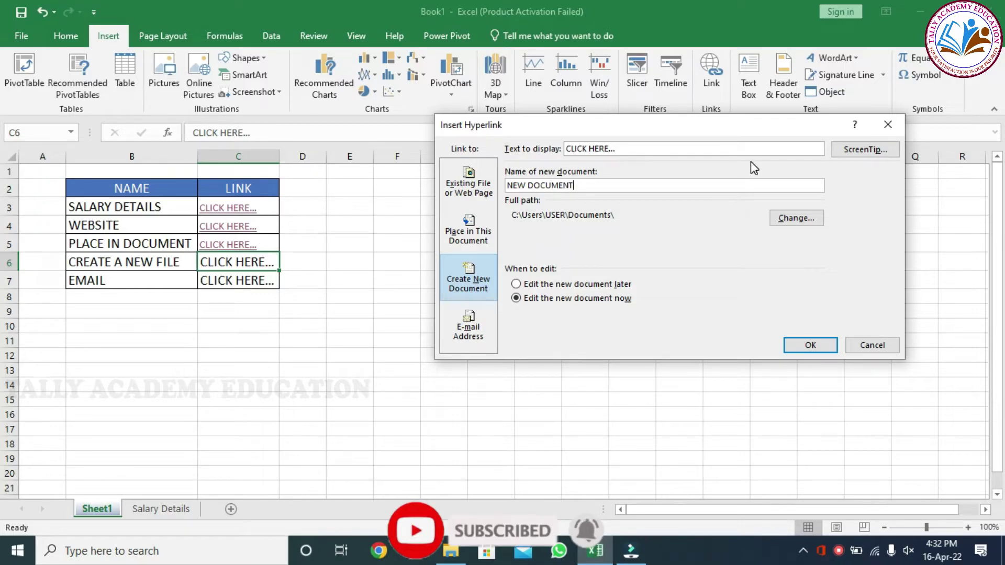
- Confirm the C6 new-document link, then minimize the opened NEW DOCUMENT workbook
left_click(806, 348)
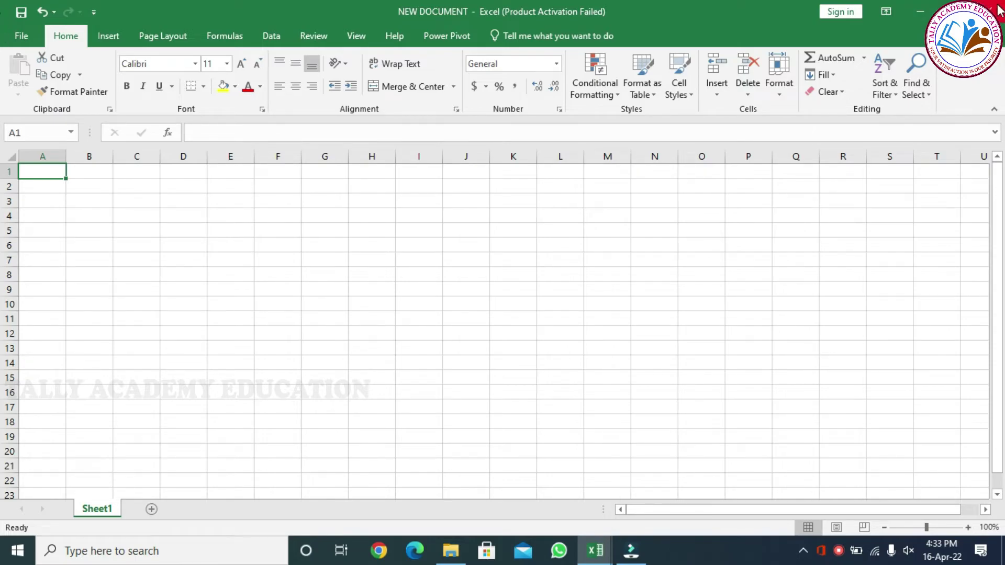
left_click(920, 12)
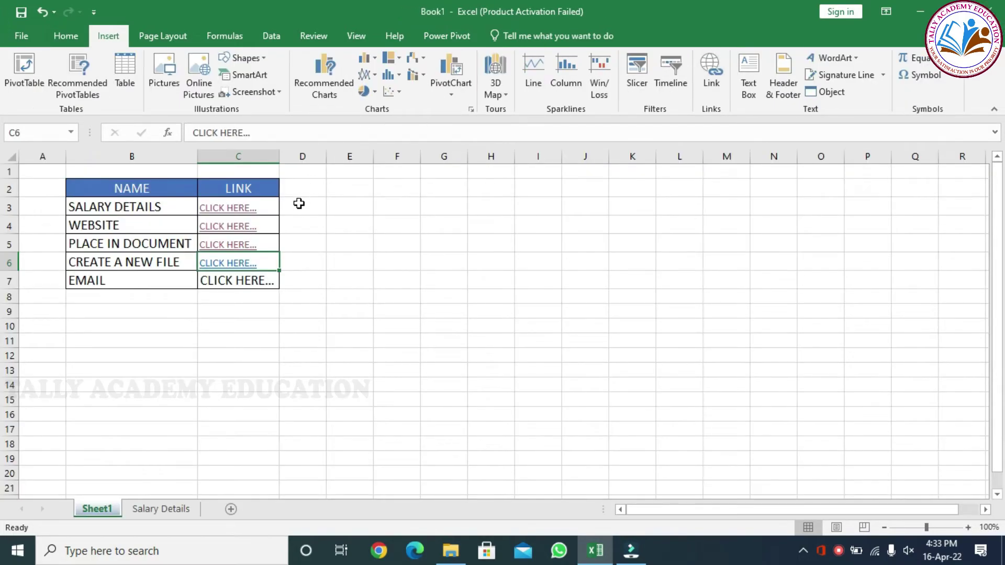
- Open the hyperlink dialog for cell C7 beside EMAIL and set it to link to an e-mail address
left_click(240, 282)
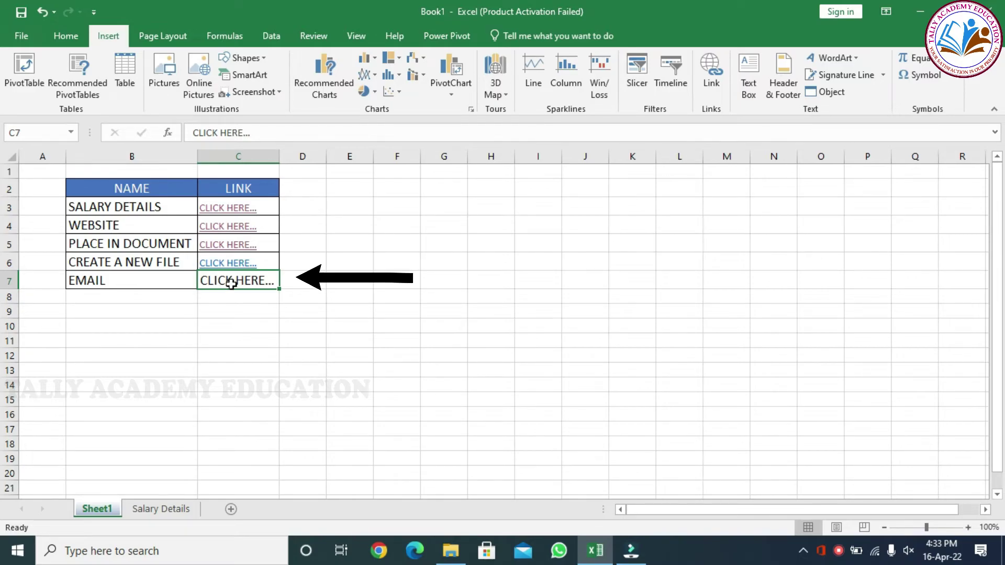
key("ctrl+k")
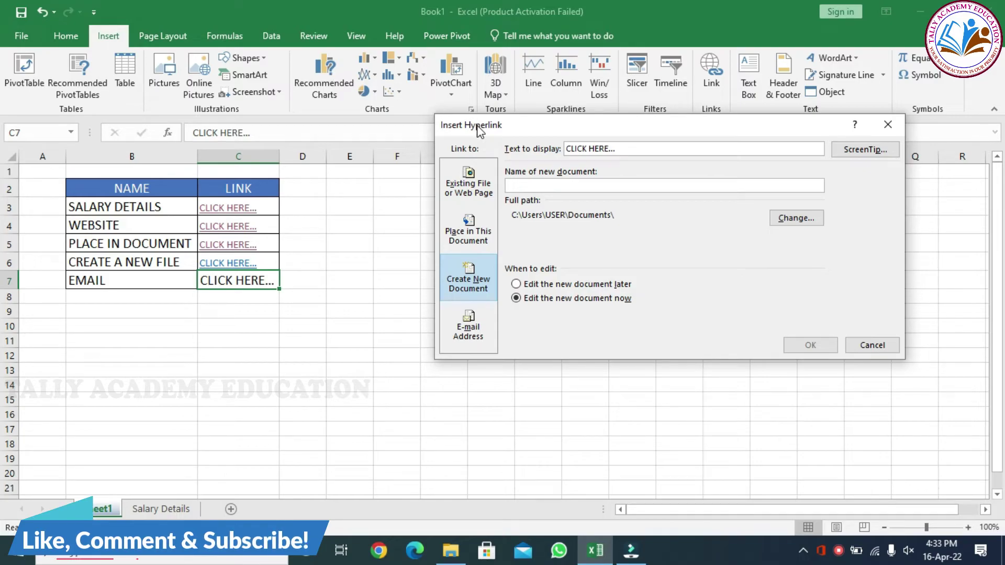
left_click(489, 279)
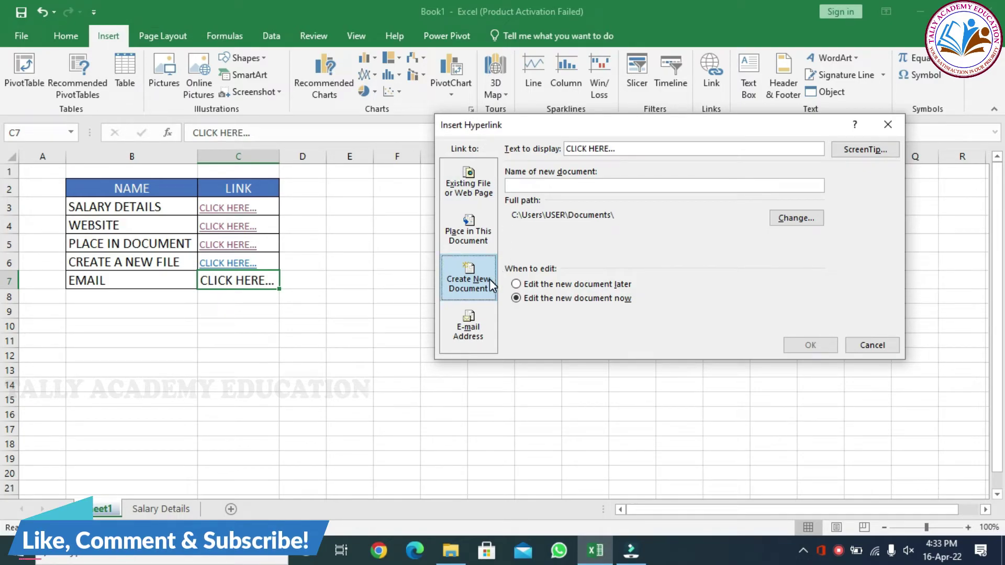
left_click(482, 306)
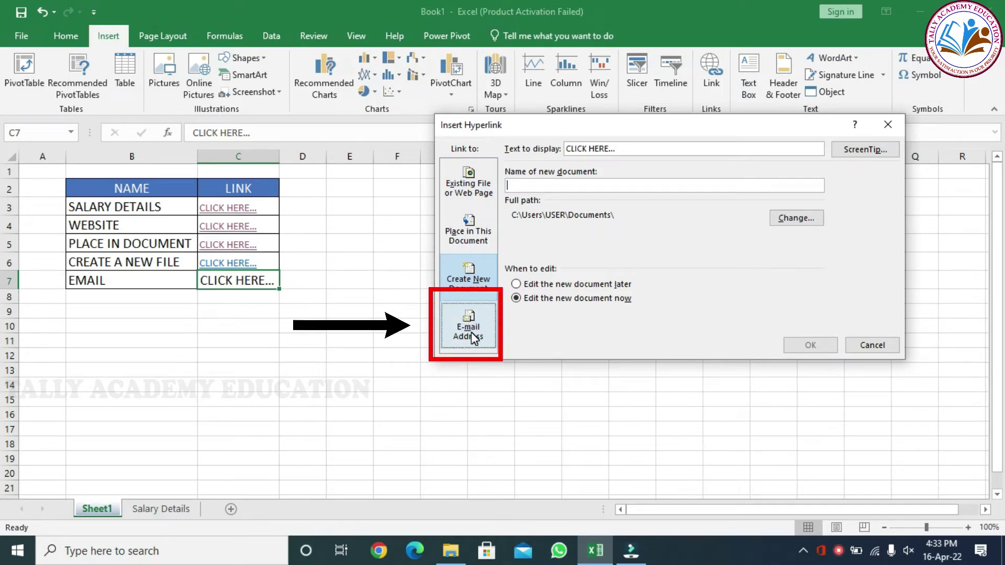
left_click(471, 325)
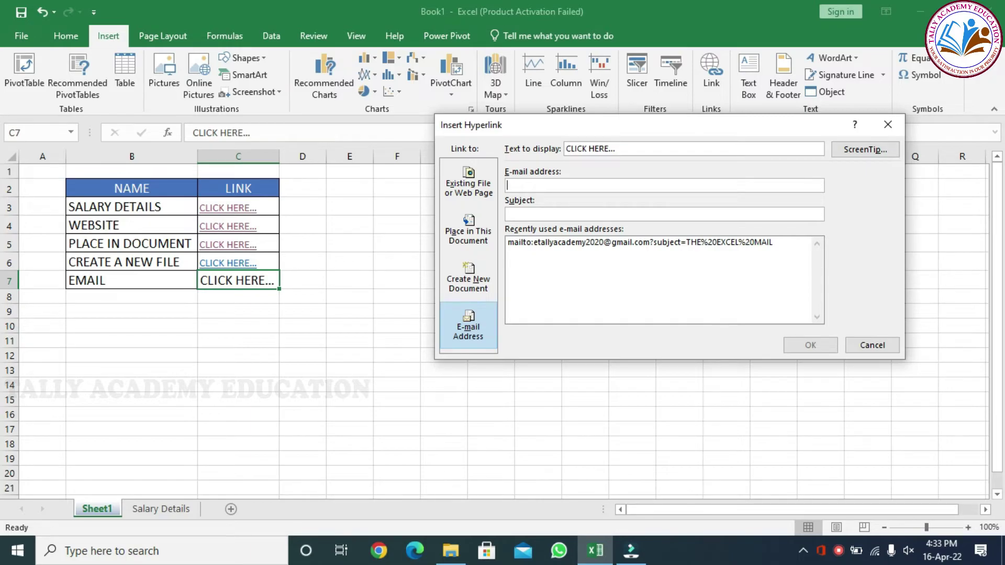
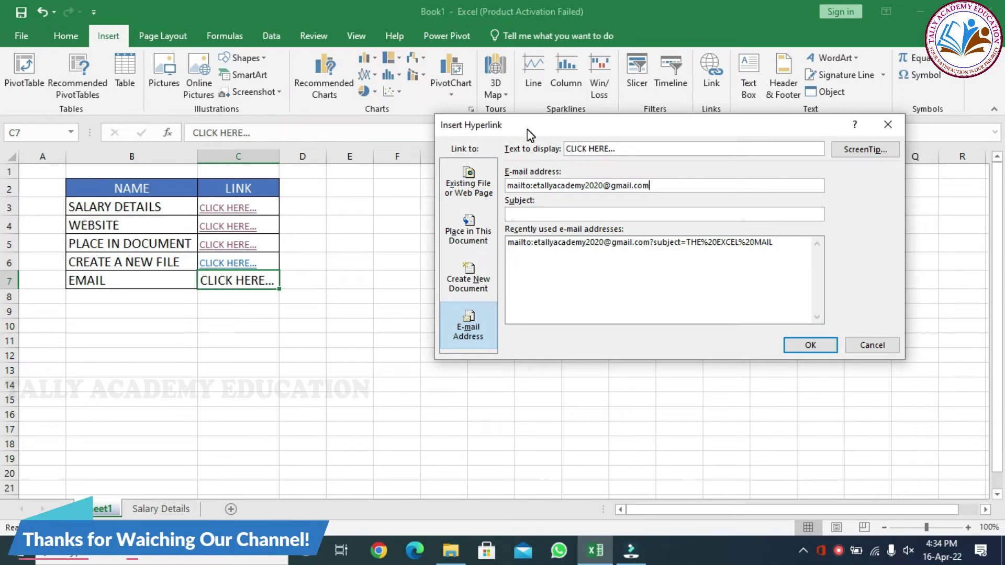
- Link cell C7 to the e-mail address with subject 'excel to mail' and confirm
left_click(642, 216)
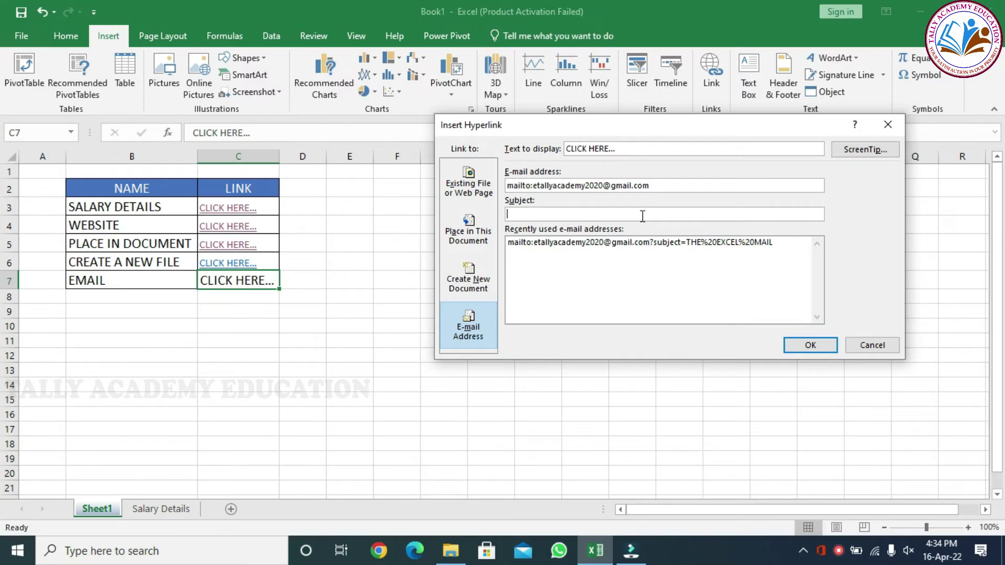
type("exce")
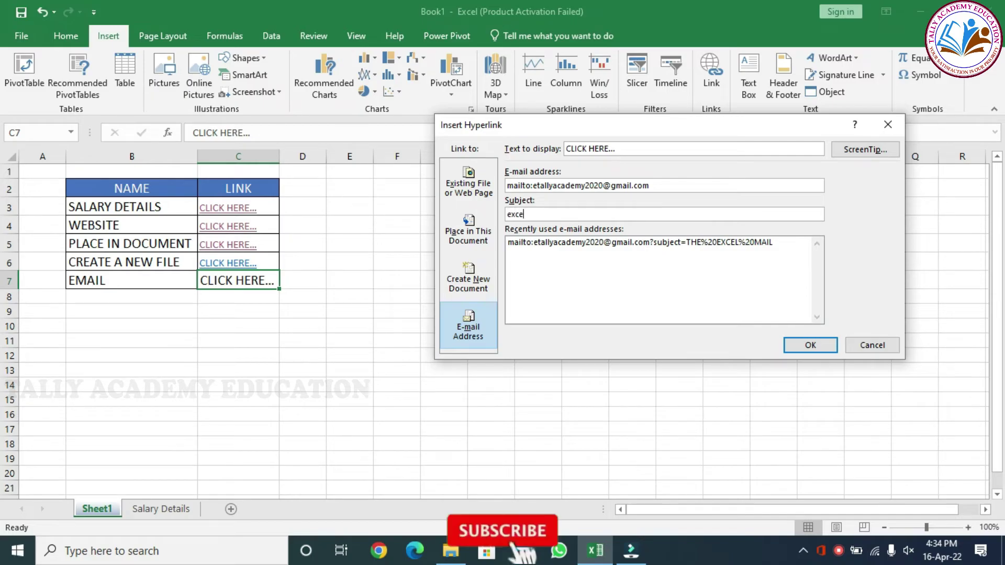
type("l to ")
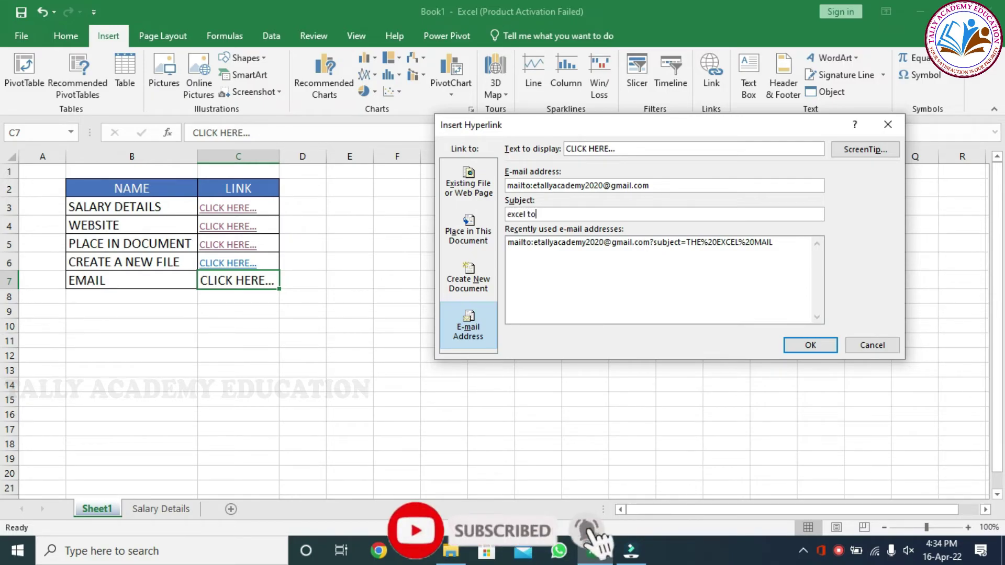
type("mail")
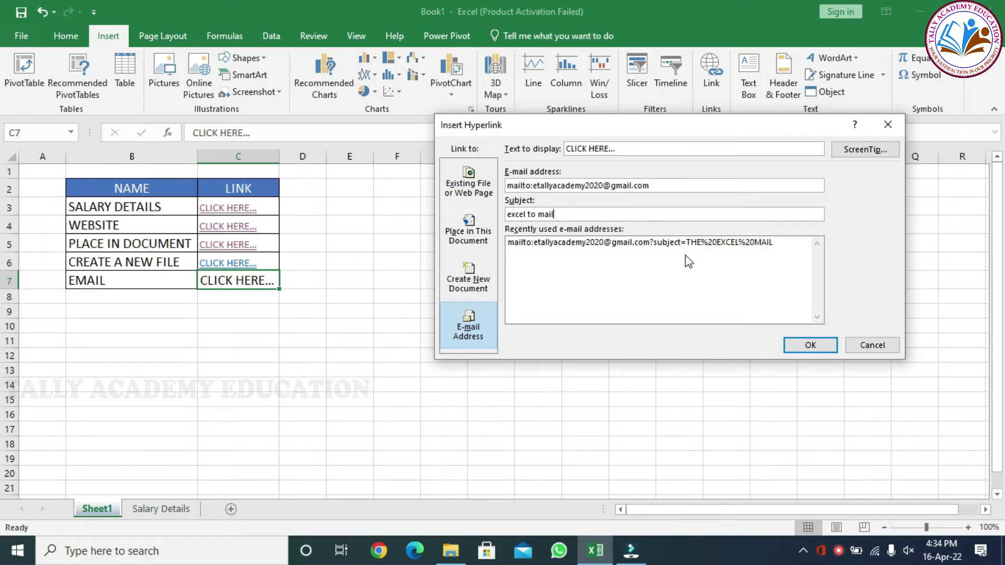
left_click(803, 344)
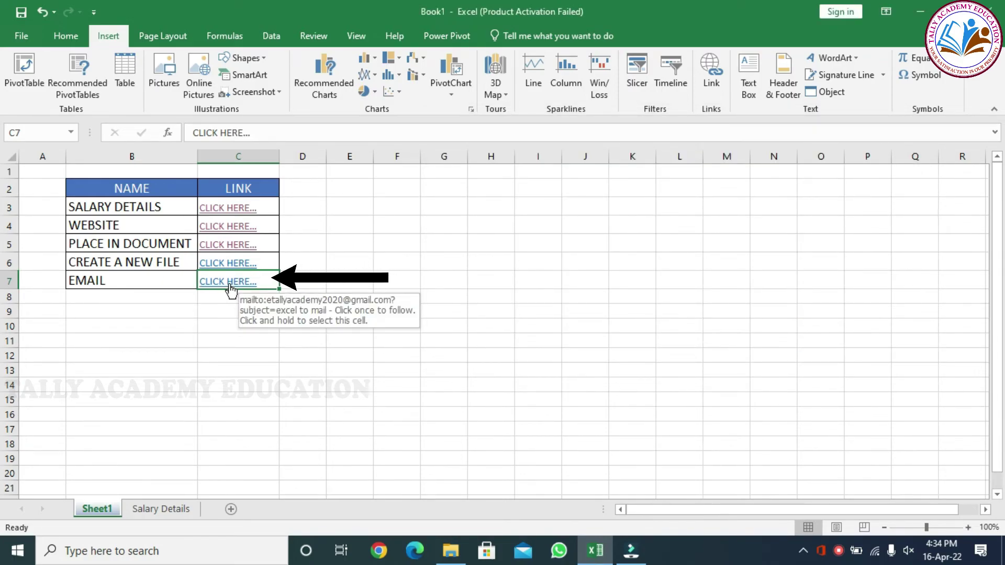
left_click(230, 285)
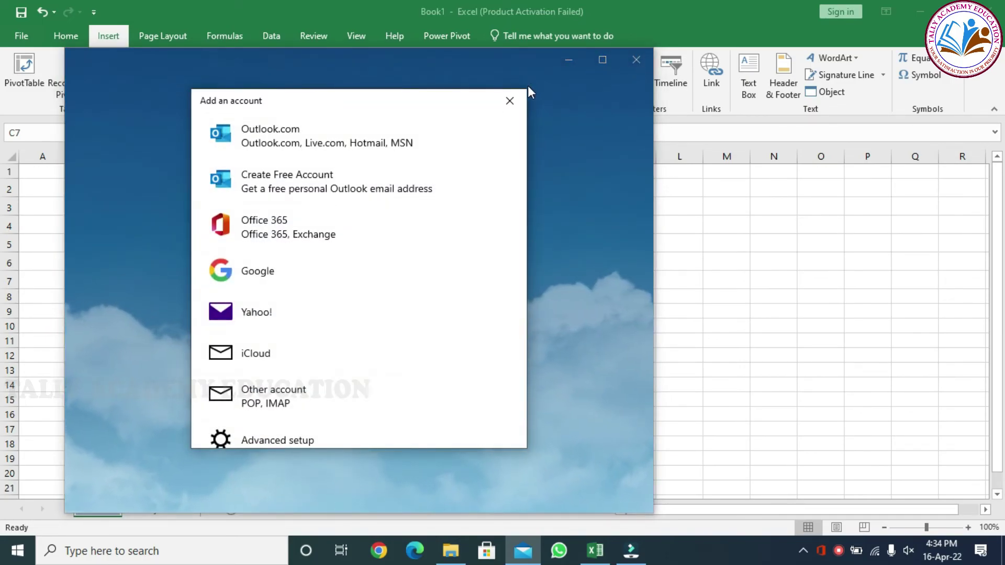
left_click(515, 101)
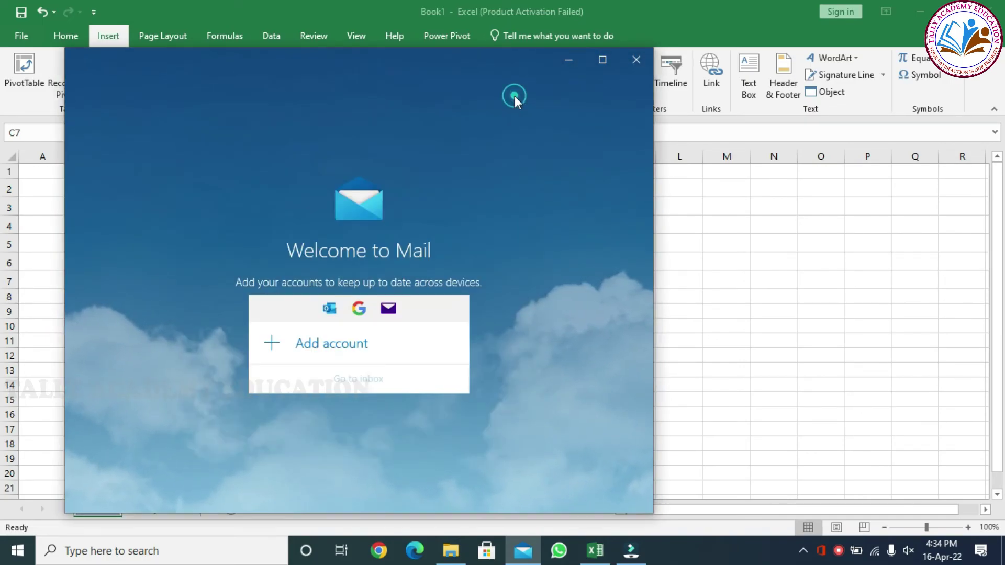
left_click(637, 60)
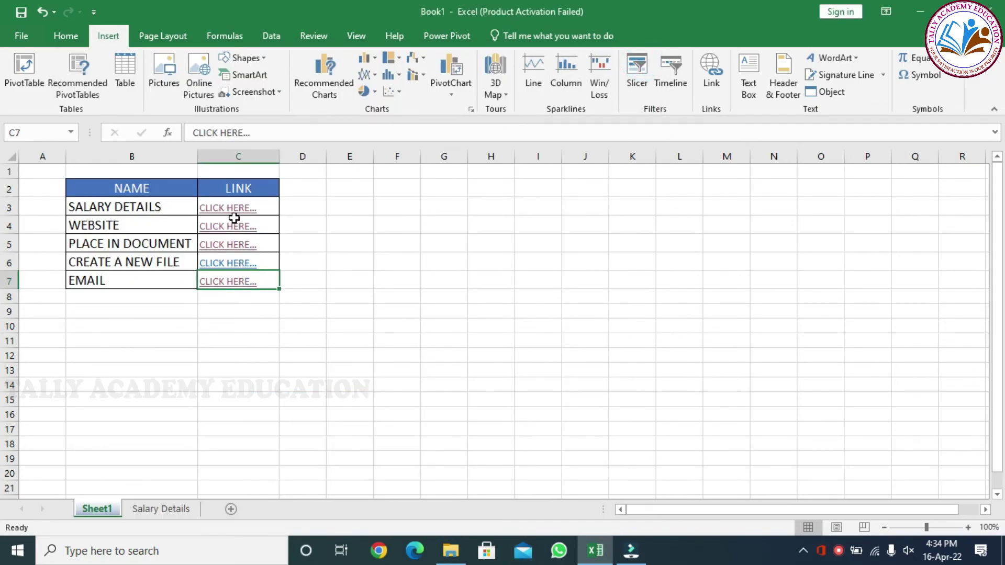